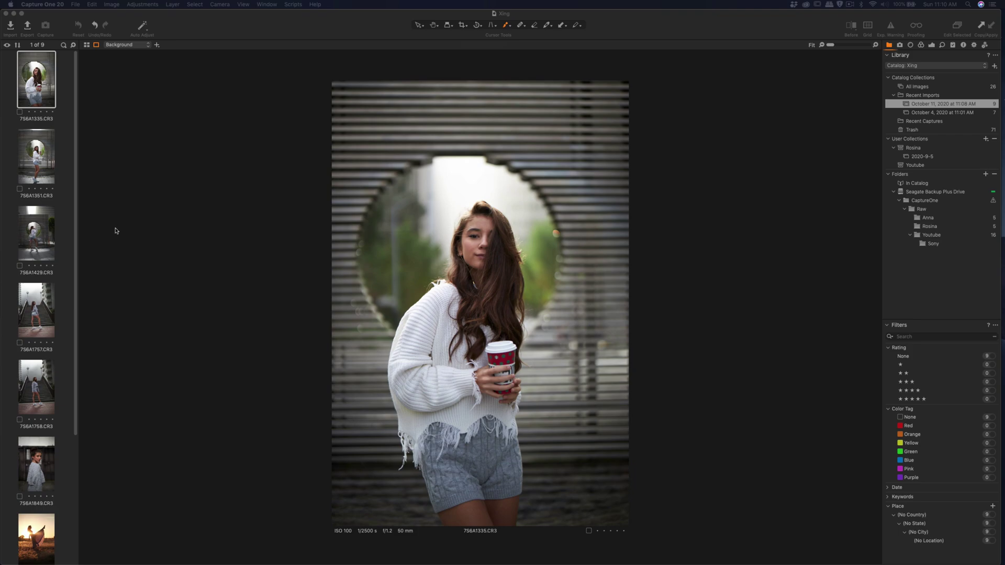
Step: Browse the portraits and sunset silhouettes, then return to the close-up sweater portrait
left_click(46, 168)
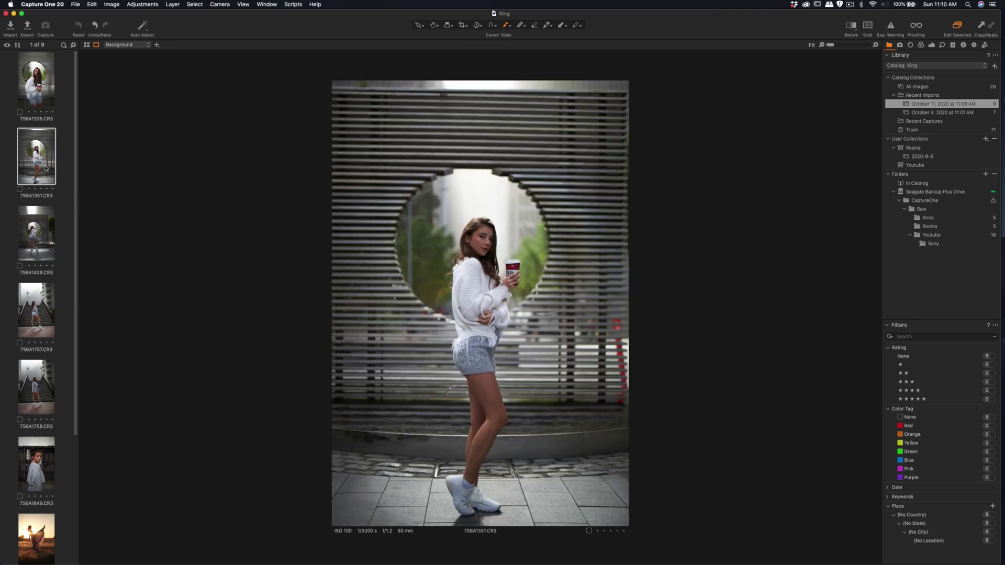
scroll(47, 231, "down", 5)
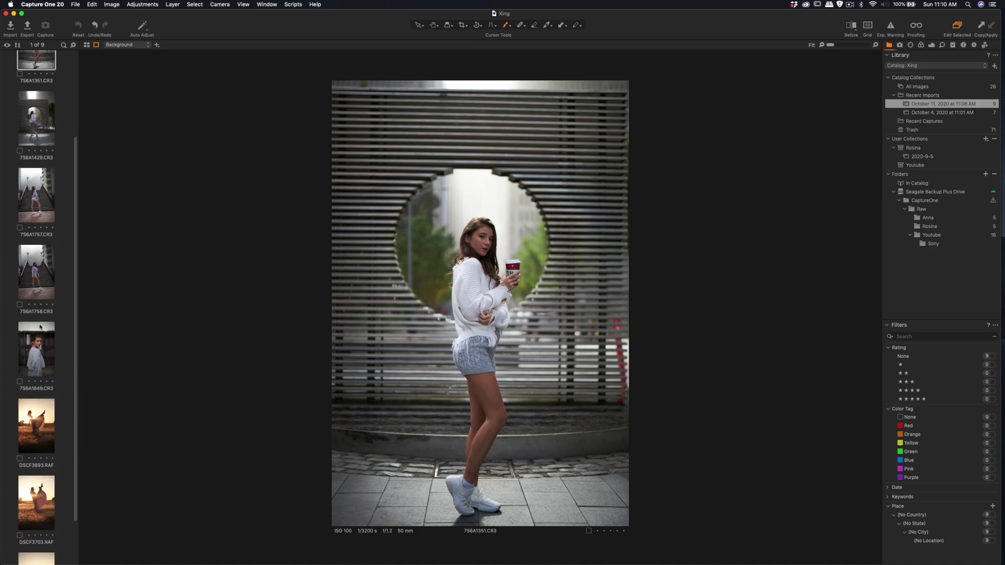
left_click(38, 411)
scroll(42, 400, "down", 2)
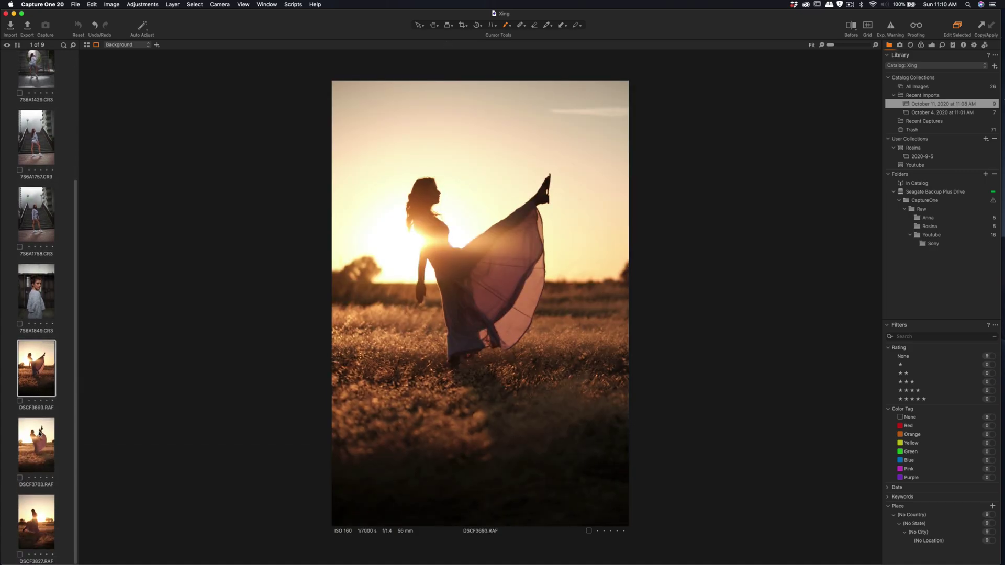
left_click(39, 433)
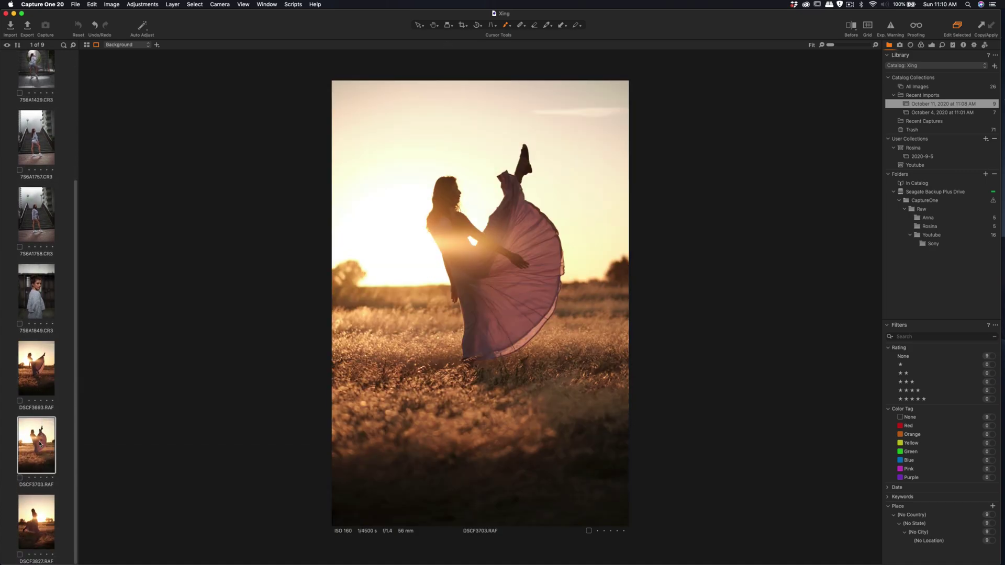
left_click(38, 507)
scroll(42, 445, "up", 7)
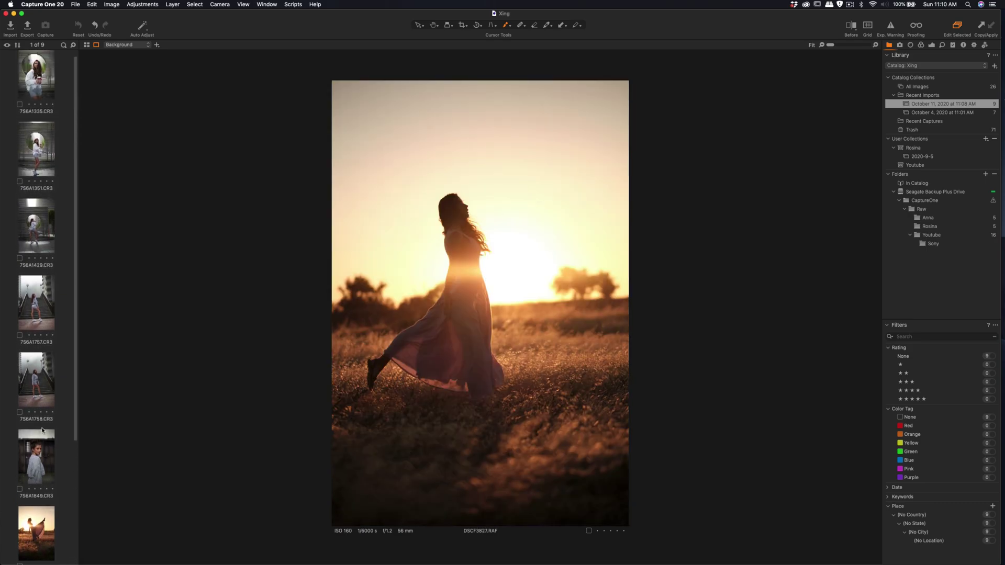
left_click(51, 307)
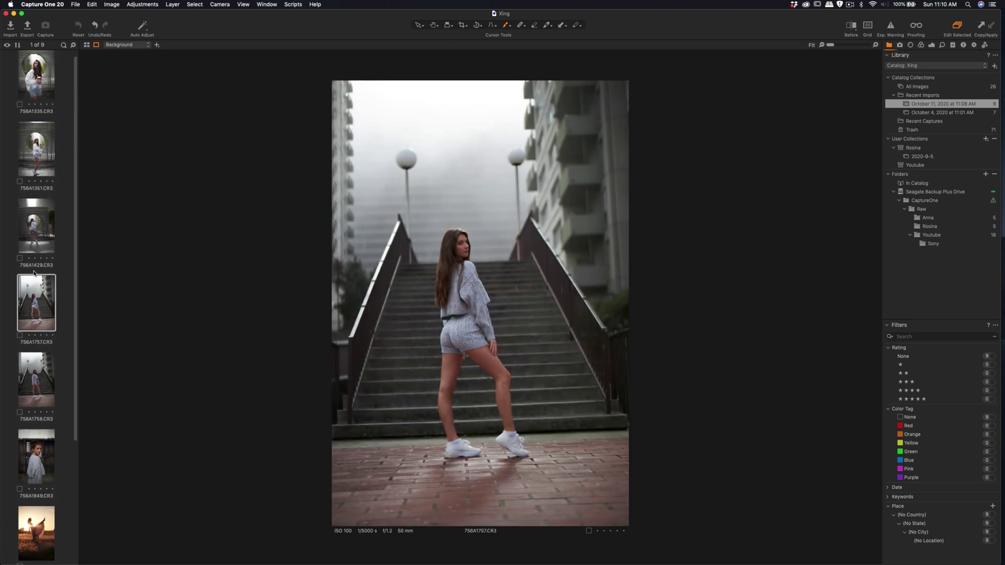
scroll(33, 271, "up", 1)
left_click(37, 172)
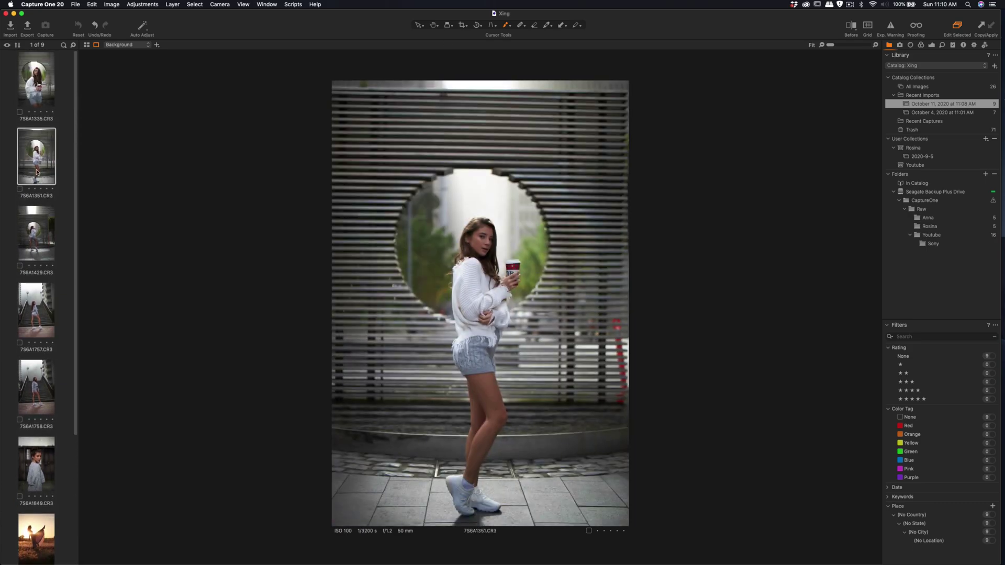
left_click(30, 96)
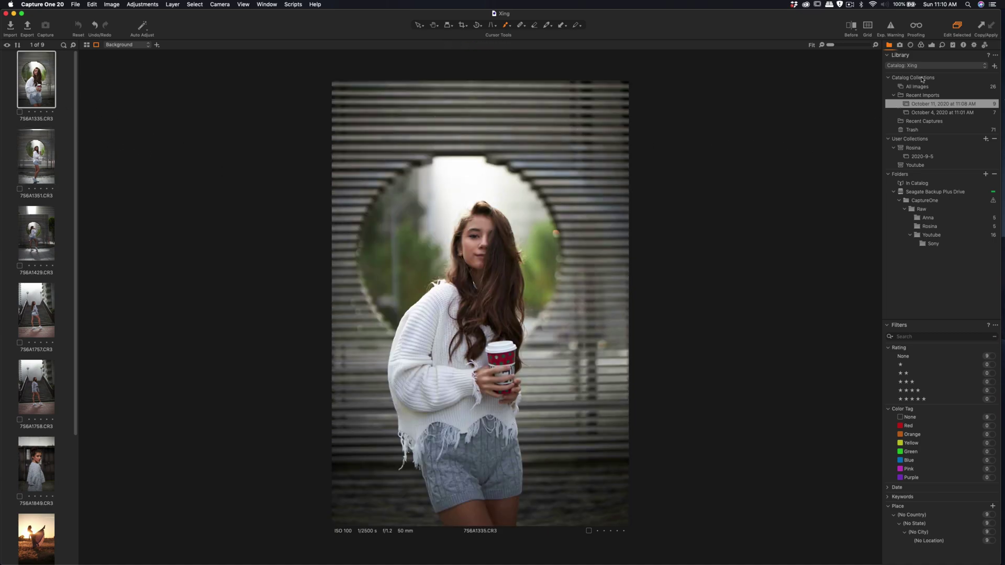
Step: In the Exposure tools, review the Curve options and keep the Canon EOS R Generic profile
left_click(931, 45)
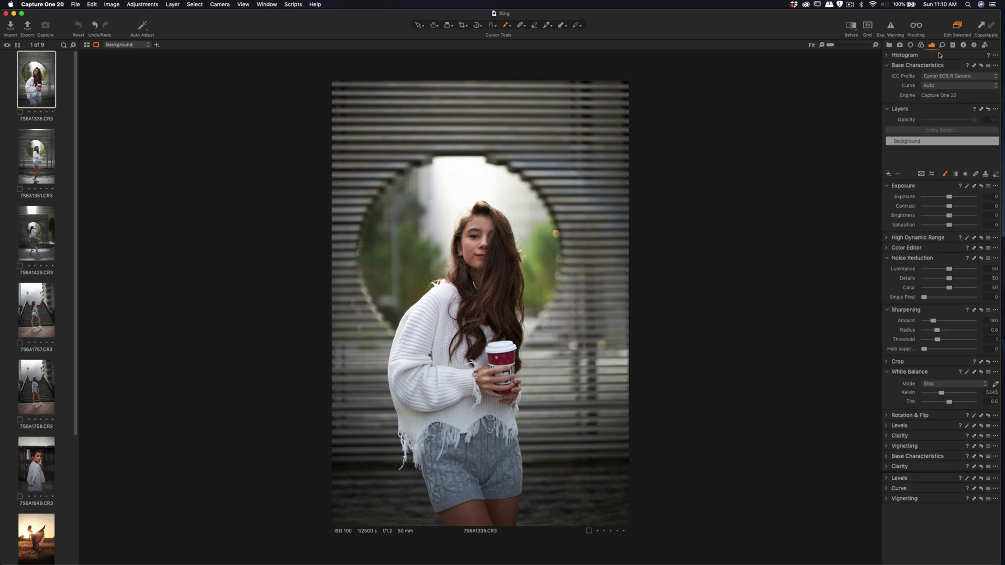
left_click(946, 86)
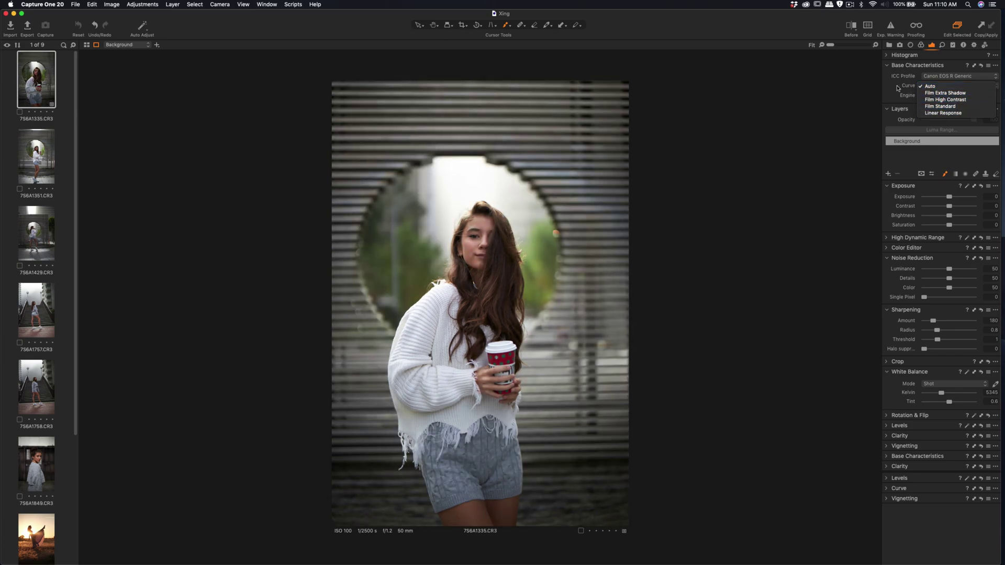
left_click(946, 78)
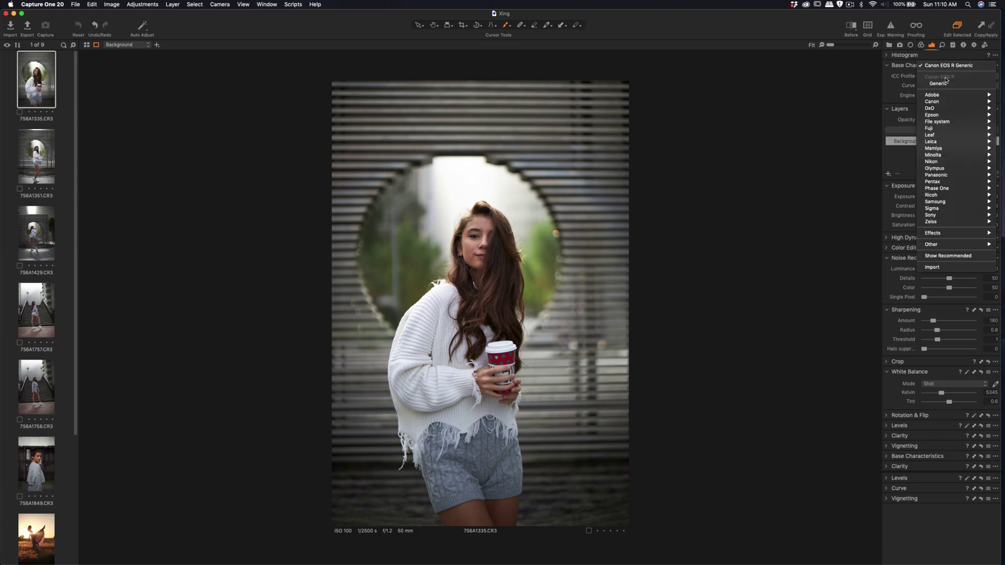
left_click(895, 89)
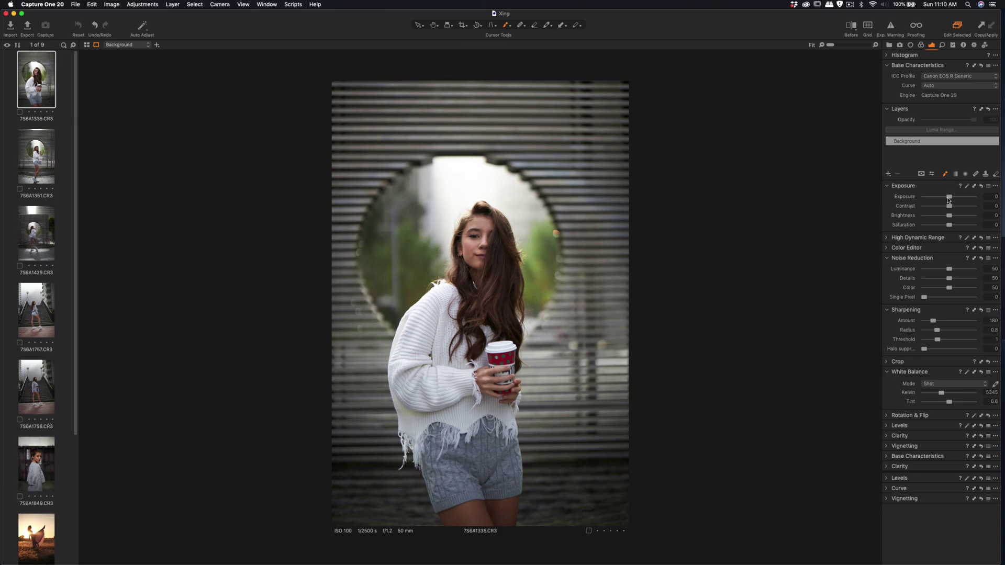
Step: Raise exposure to 0.04 and pull the HDR Highlight down to -24
mouse_move(949, 200)
left_mouse_down()
mouse_move(953, 220)
mouse_move(953, 209)
left_mouse_up()
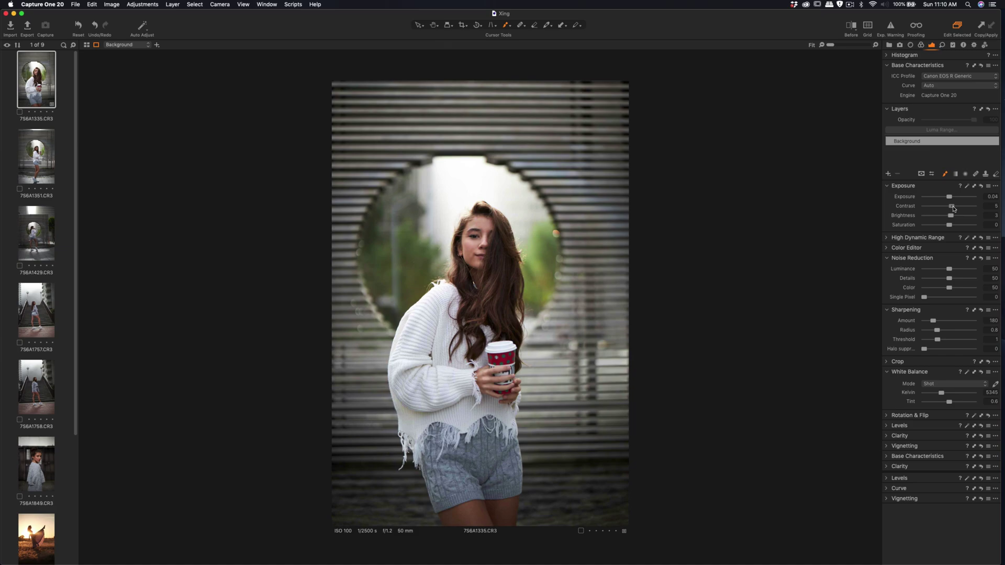
left_click(886, 239)
left_click_drag(949, 250, 944, 251)
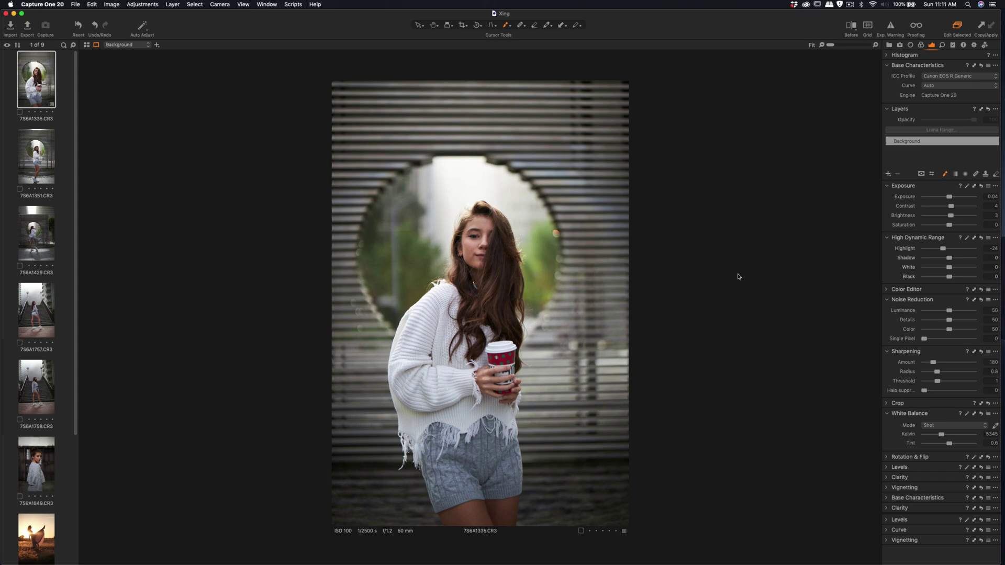
Step: In Color Editor Basic, desaturate the picked colour ranges and yellows, to saturation -12.2
left_click(888, 291)
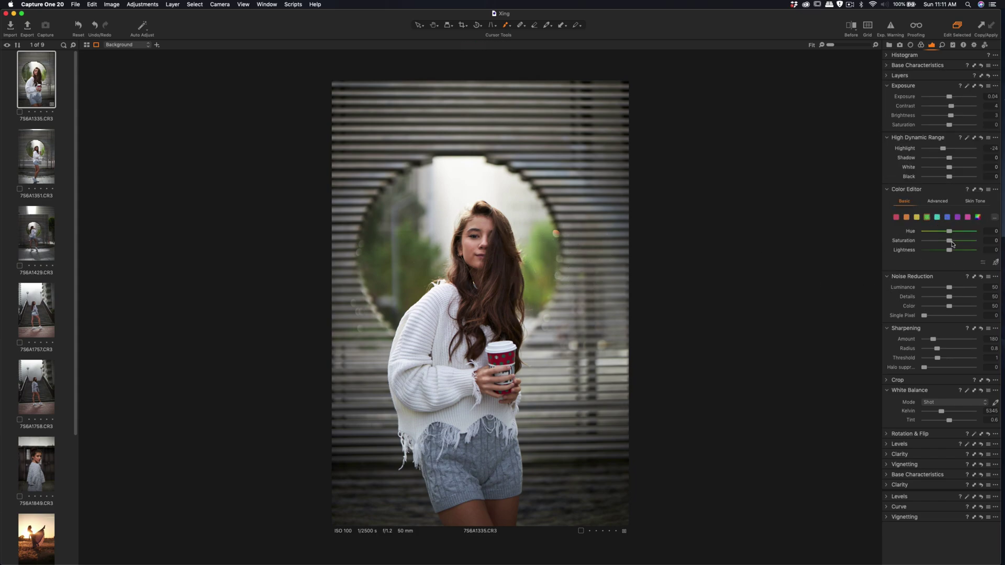
left_click_drag(939, 244, 942, 252)
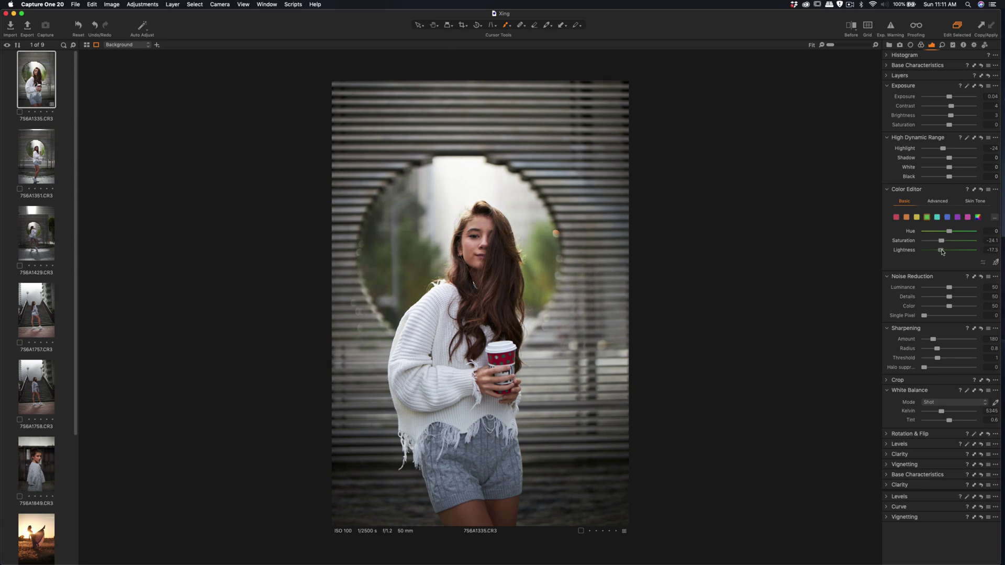
left_click_drag(940, 252, 924, 234)
left_click_drag(962, 235, 952, 235)
left_click(917, 218)
mouse_move(944, 241)
left_mouse_down()
mouse_move(935, 242)
mouse_move(947, 244)
left_mouse_up()
Step: Set contrast to 7 and crop the portrait to a 4:5 frame around the woman
left_click(951, 107)
left_click(462, 25)
left_click_drag(624, 82, 618, 89)
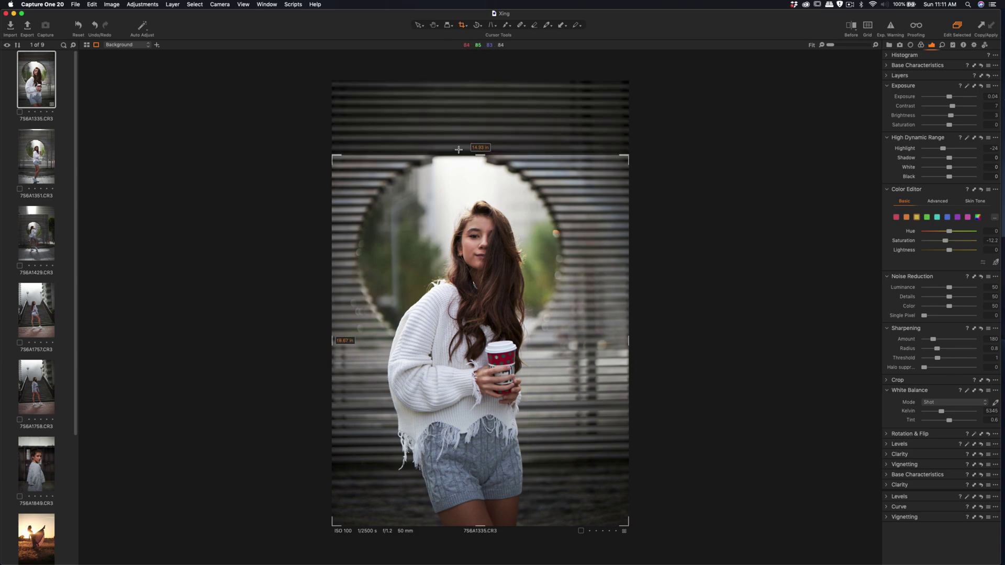
left_click_drag(466, 174, 467, 163)
left_click_drag(626, 514, 624, 511)
left_click_drag(596, 472, 596, 481)
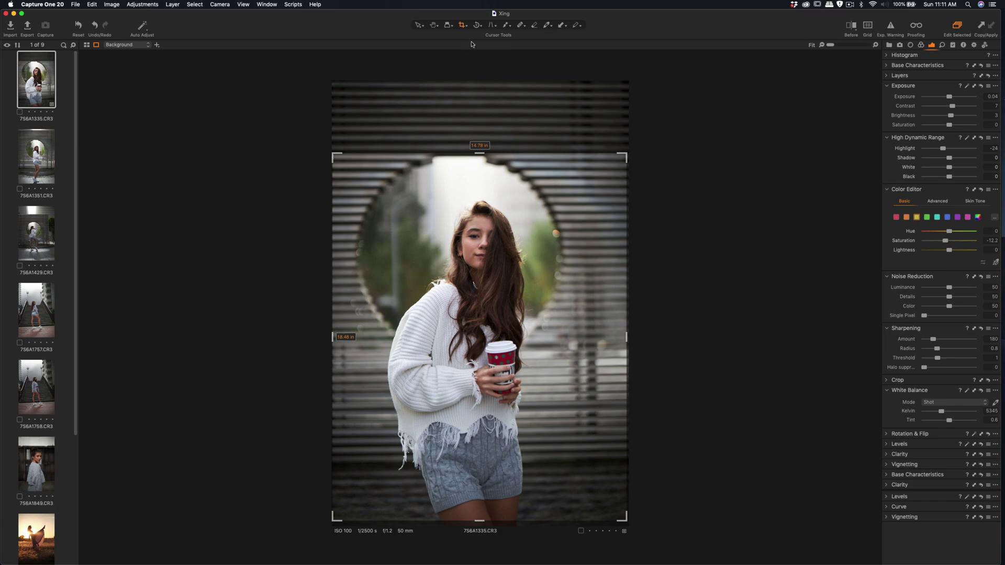
left_click(434, 27)
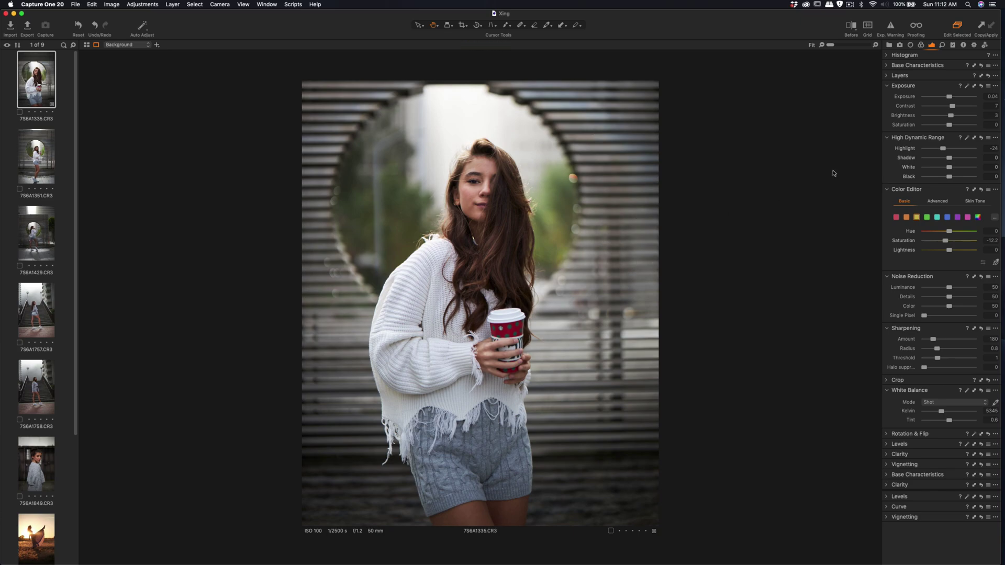
Step: Tighten the 4:5 crop further and apply it
left_click(463, 25)
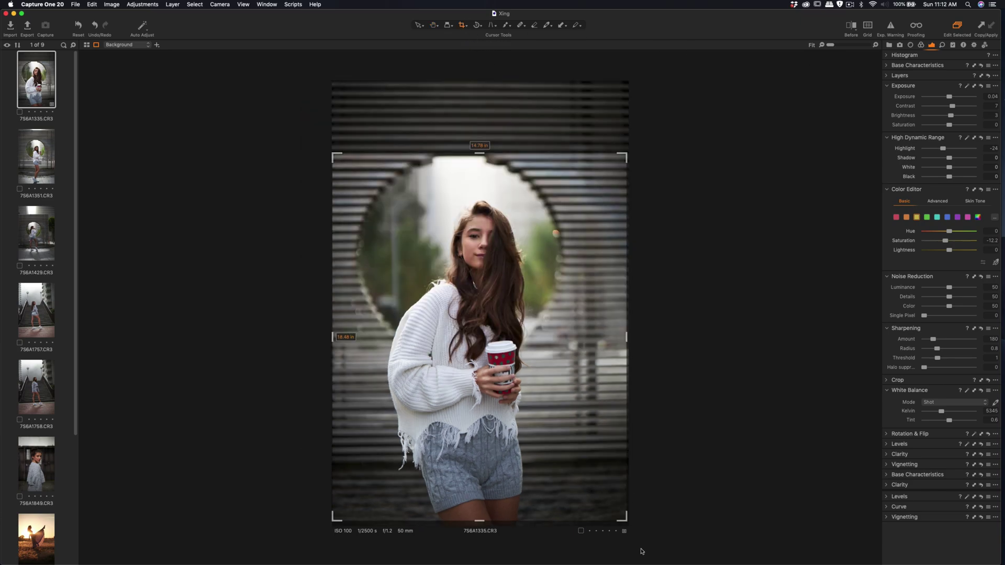
left_click_drag(625, 522, 612, 514)
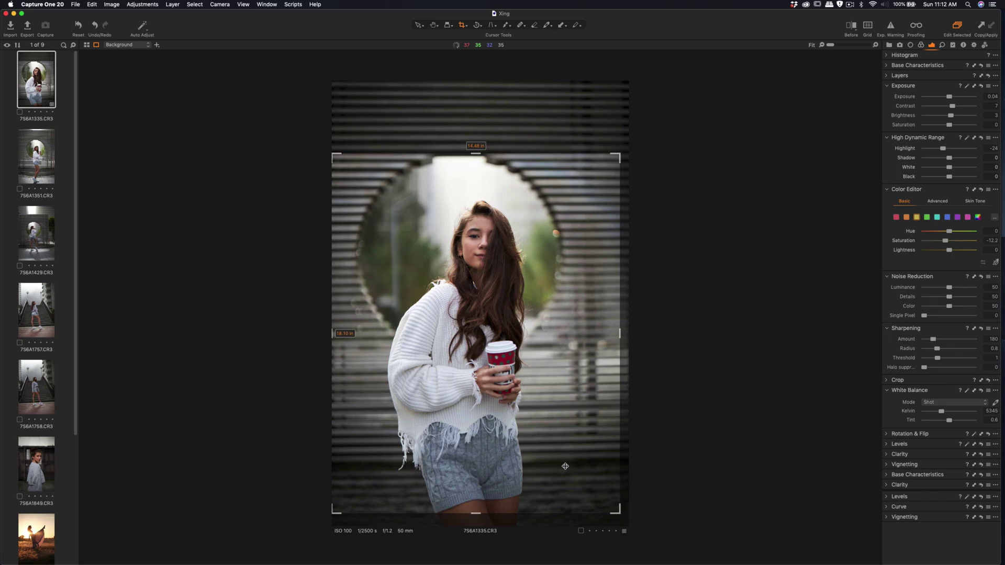
left_click(434, 25)
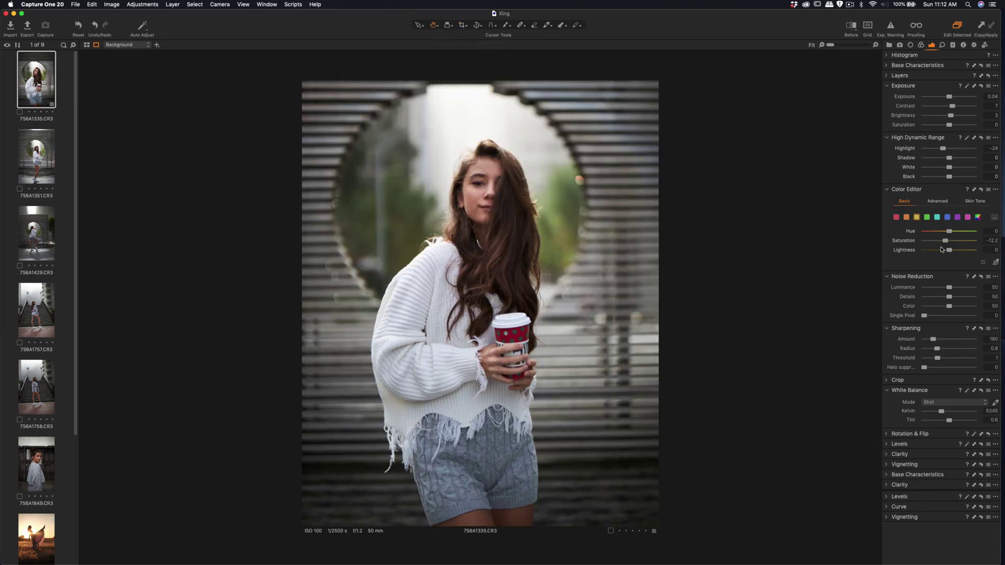
Step: Add Adjustment Layer 1, mask it over the woman's face and hair, and sharpen to Amount 199
left_click(891, 76)
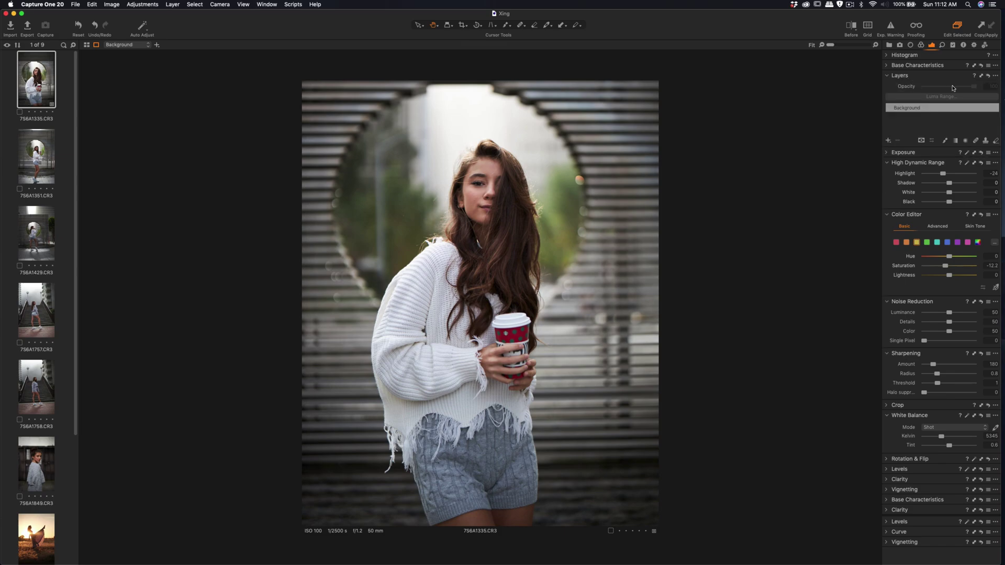
left_click(888, 141)
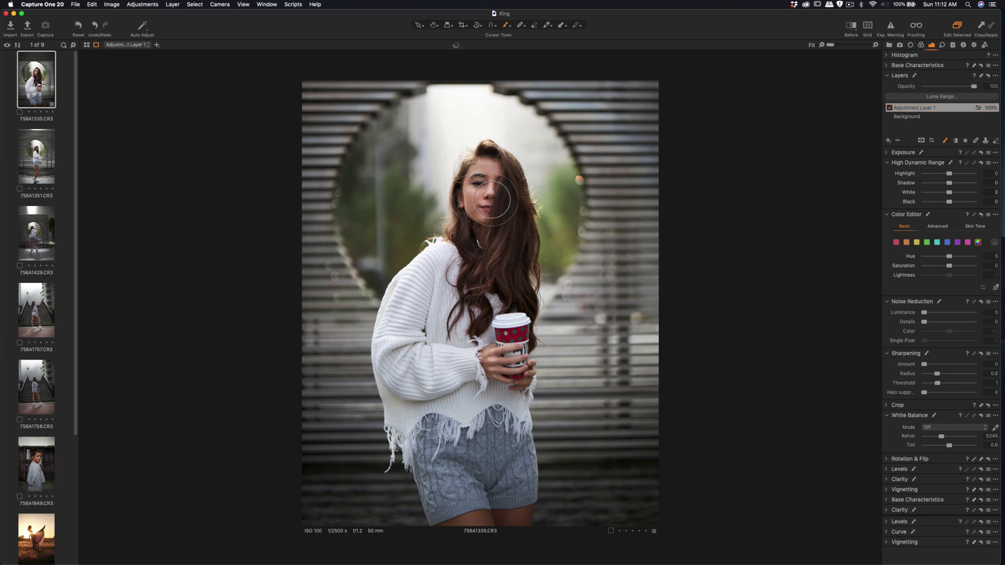
mouse_move(484, 184)
left_mouse_down()
mouse_move(491, 222)
mouse_move(486, 164)
mouse_move(470, 184)
mouse_move(474, 214)
mouse_move(494, 164)
mouse_move(506, 214)
mouse_move(497, 264)
mouse_move(489, 218)
mouse_move(483, 256)
mouse_move(477, 222)
mouse_move(476, 254)
mouse_move(483, 184)
mouse_move(512, 278)
mouse_move(512, 232)
mouse_move(522, 287)
mouse_move(503, 292)
mouse_move(522, 236)
mouse_move(514, 182)
mouse_move(482, 158)
mouse_move(467, 164)
mouse_move(457, 195)
mouse_move(450, 269)
mouse_move(438, 285)
mouse_move(453, 256)
mouse_move(429, 270)
mouse_move(413, 308)
mouse_move(406, 299)
mouse_move(473, 375)
mouse_move(435, 356)
mouse_move(486, 356)
mouse_move(456, 365)
mouse_move(442, 335)
mouse_move(493, 302)
mouse_move(480, 349)
mouse_move(429, 334)
mouse_move(424, 423)
mouse_move(390, 350)
mouse_move(412, 344)
mouse_move(405, 393)
mouse_move(417, 440)
mouse_move(392, 343)
mouse_move(416, 278)
mouse_move(495, 270)
mouse_move(403, 282)
mouse_move(432, 287)
mouse_move(403, 272)
mouse_move(387, 379)
mouse_move(467, 357)
mouse_move(478, 461)
mouse_move(511, 471)
mouse_move(498, 314)
mouse_move(525, 412)
mouse_move(416, 473)
mouse_move(492, 508)
left_mouse_up()
right_click(429, 290)
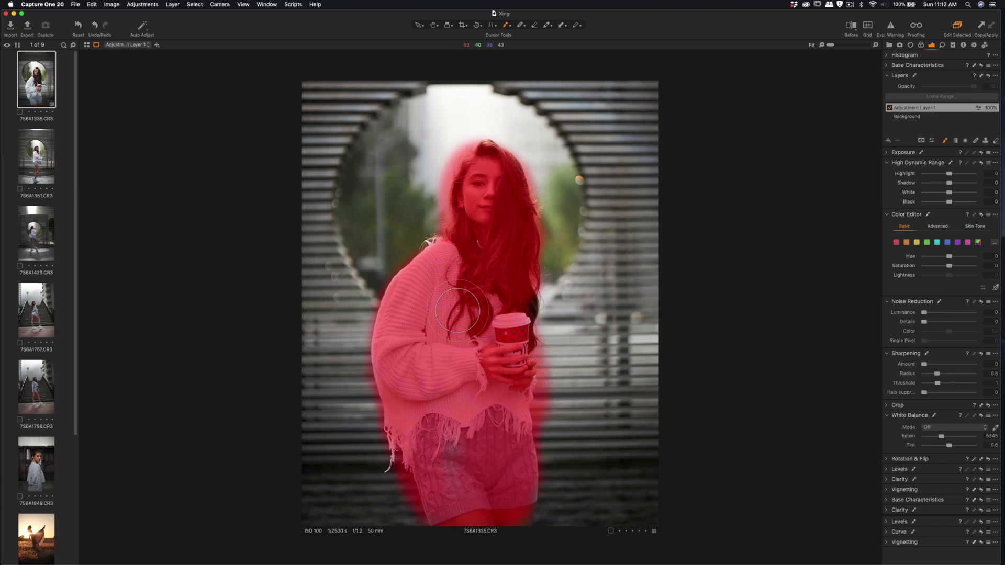
left_click_drag(476, 227, 490, 166)
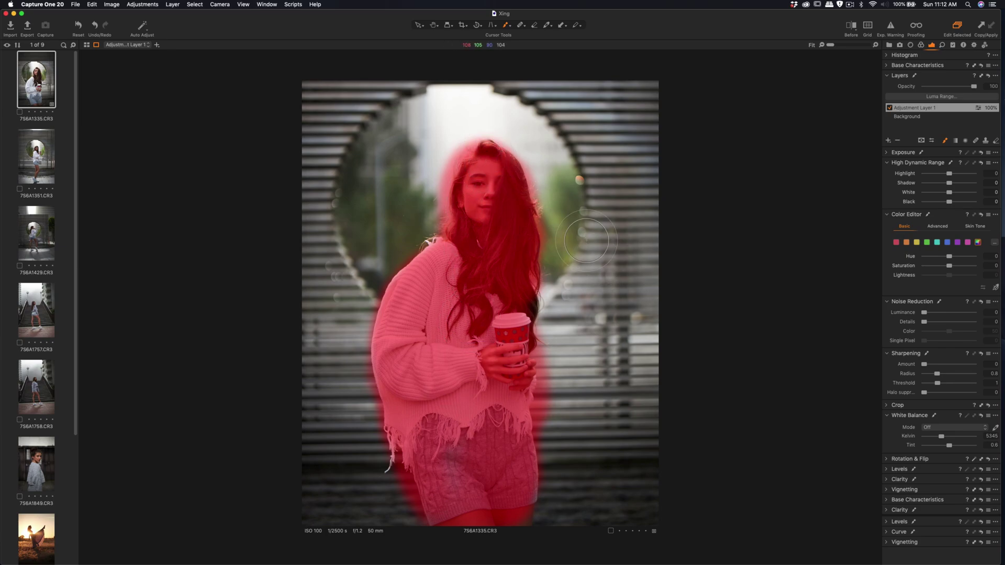
key("m")
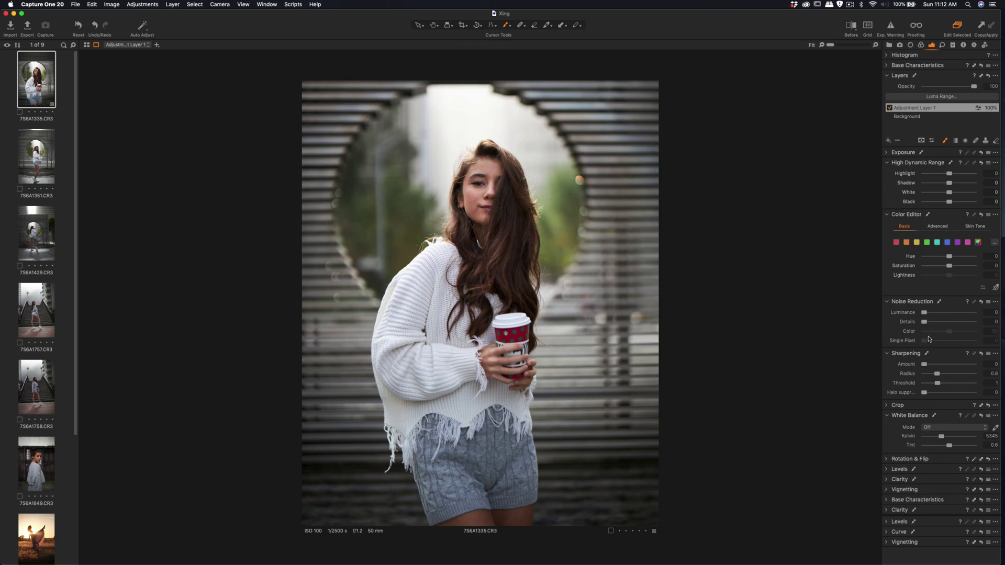
mouse_move(925, 365)
left_mouse_down()
mouse_move(940, 366)
mouse_move(931, 382)
left_mouse_up()
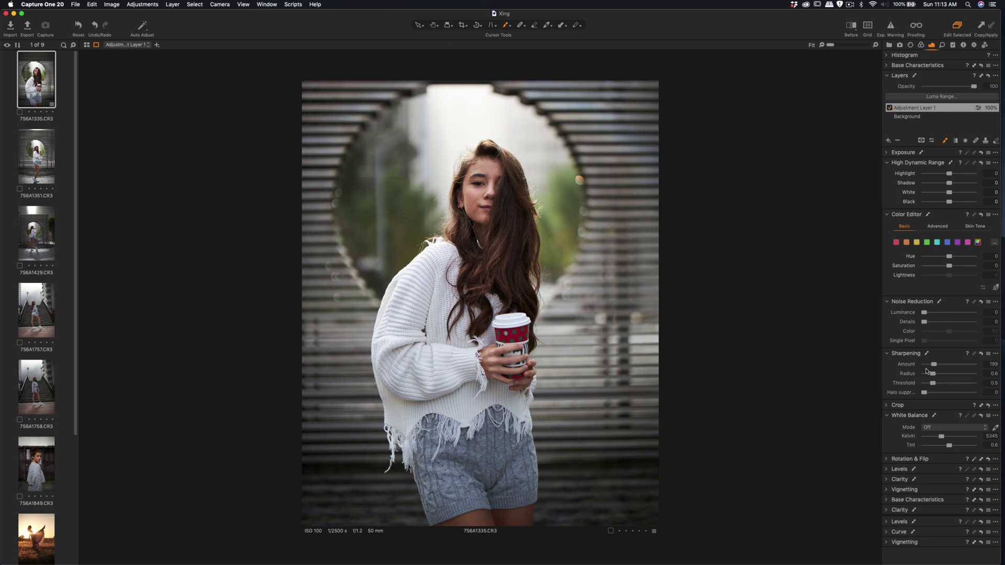
Step: Set the Background layer to Exposure -0.22 and Contrast 6, then compare in a Before split view
left_click(887, 153)
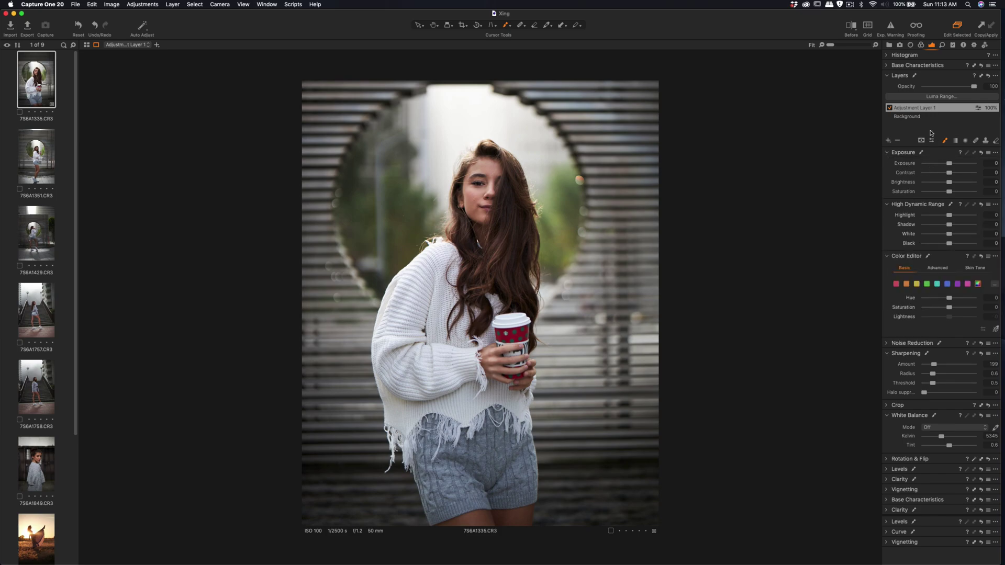
left_click(917, 117)
left_click_drag(949, 166, 947, 166)
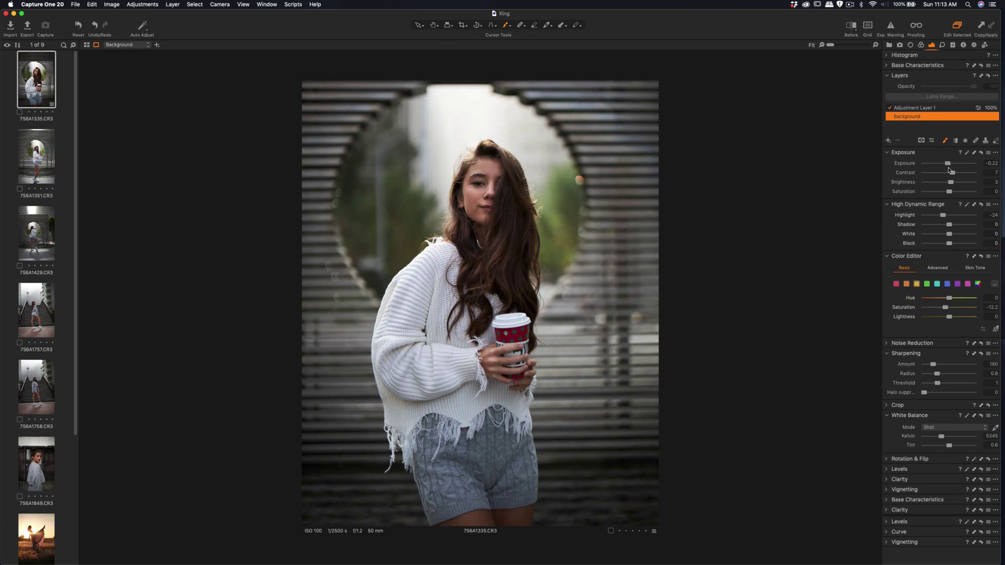
left_click_drag(953, 174, 951, 174)
left_click_drag(949, 193, 949, 192)
left_click(852, 26)
mouse_move(479, 303)
left_mouse_down()
mouse_move(438, 309)
mouse_move(512, 303)
mouse_move(386, 304)
mouse_move(520, 313)
mouse_move(438, 304)
mouse_move(538, 298)
mouse_move(411, 301)
mouse_move(541, 301)
mouse_move(367, 303)
mouse_move(579, 301)
mouse_move(362, 304)
mouse_move(335, 275)
mouse_move(518, 275)
mouse_move(302, 274)
left_mouse_up()
Step: Turn off the before/after split and fit the whole cropped portrait in view
scroll(493, 241, "up", 2)
scroll(474, 160, "up", 1)
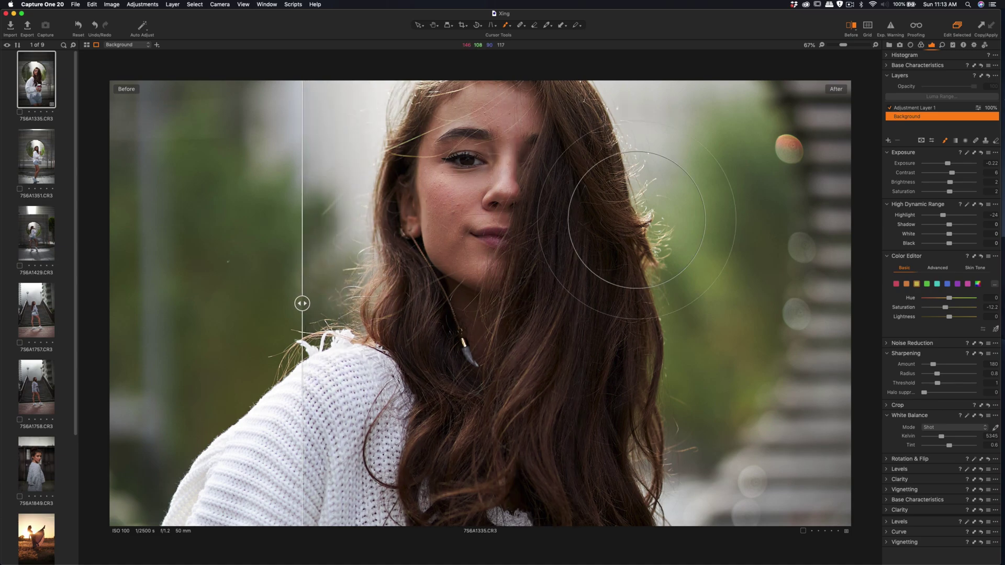
left_click(849, 26)
key("super+0")
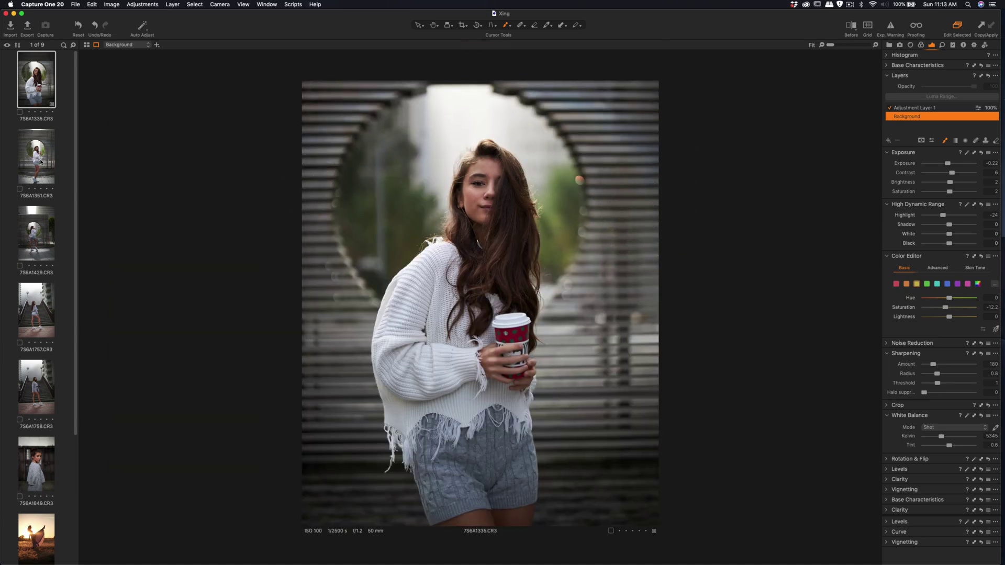
Step: Copy the first portrait's adjustments and apply them to 7S6A1351.CR3
left_click(982, 27)
left_click(30, 163)
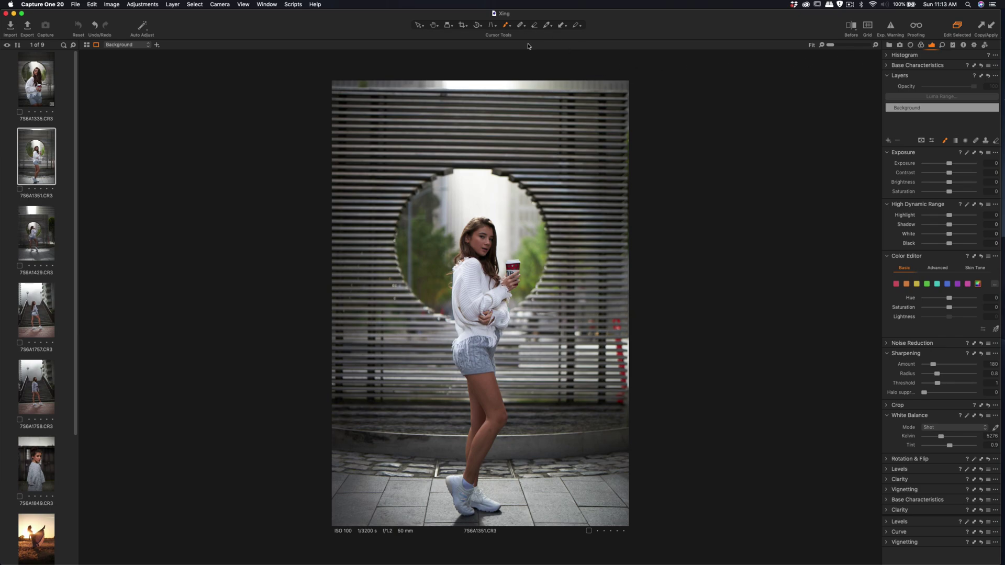
left_click(991, 27)
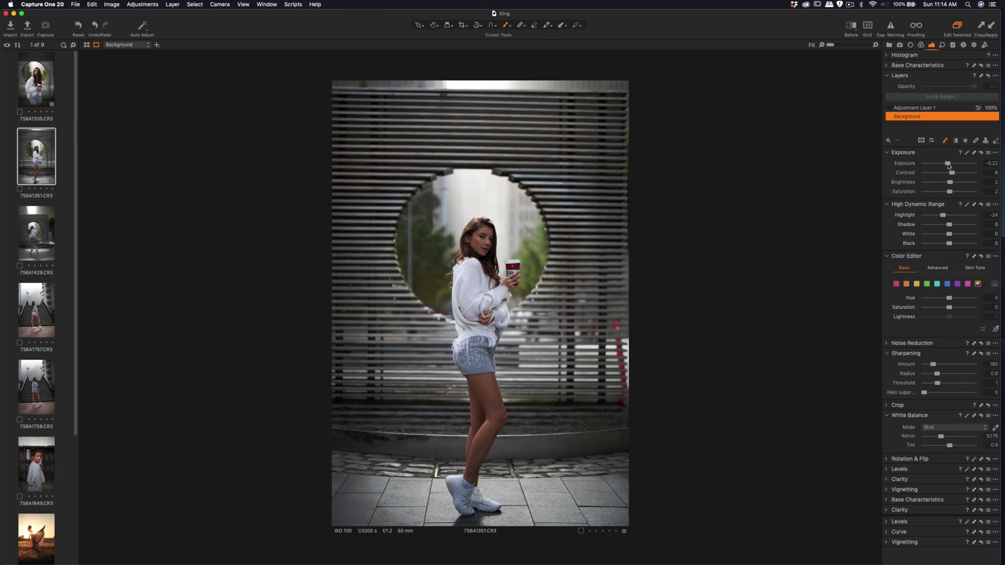
Step: Set Exposure 0.1, Brightness 7, Contrast 9 and Highlight -50
left_click_drag(947, 164, 951, 165)
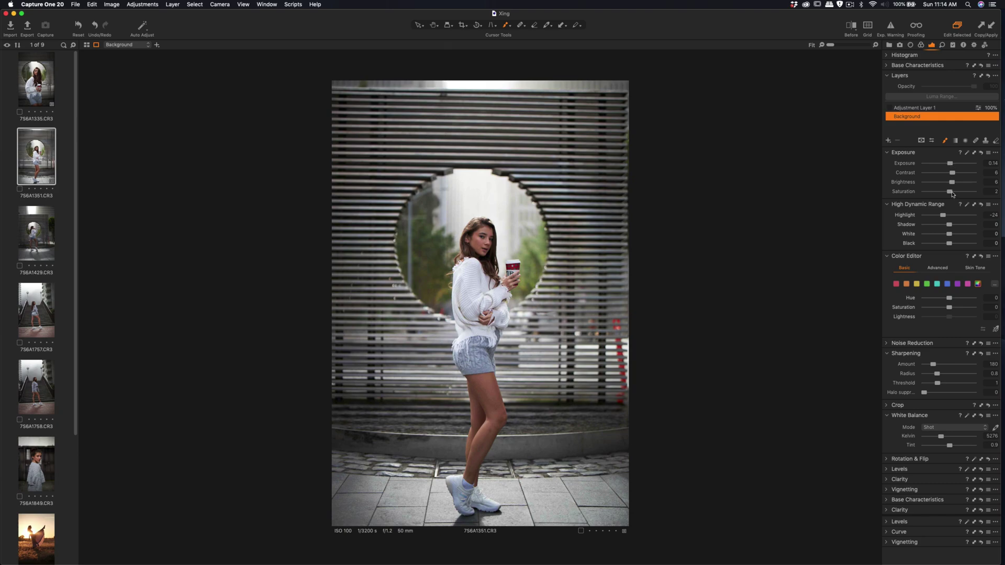
left_click_drag(951, 182, 953, 182)
left_click_drag(953, 175, 954, 177)
left_click_drag(945, 218, 937, 219)
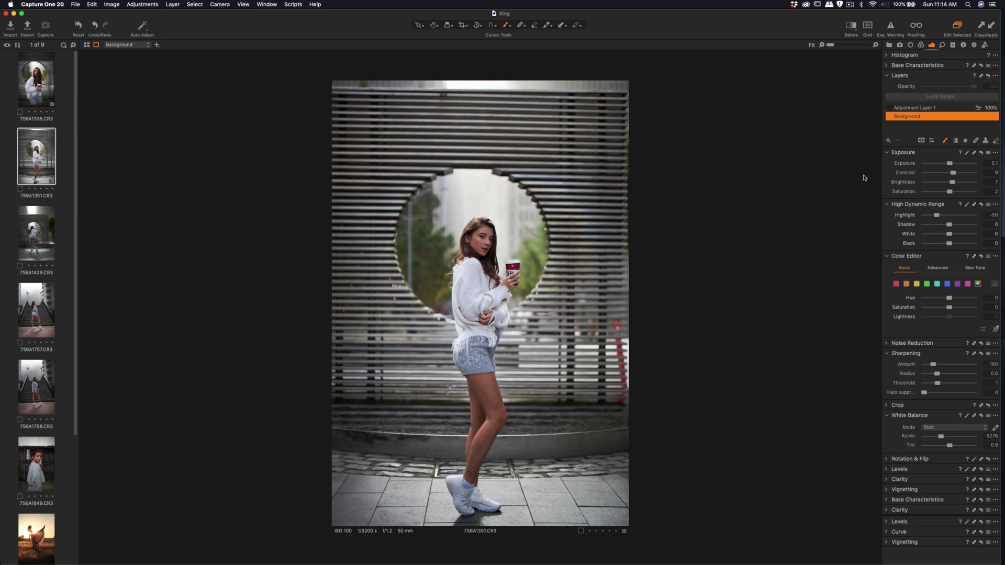
Step: Crop 7S6A1351.CR3 to a 4:5 frame, rotating slightly to level the slats
left_click(461, 26)
left_click_drag(626, 85, 623, 104)
left_click_drag(627, 150, 626, 149)
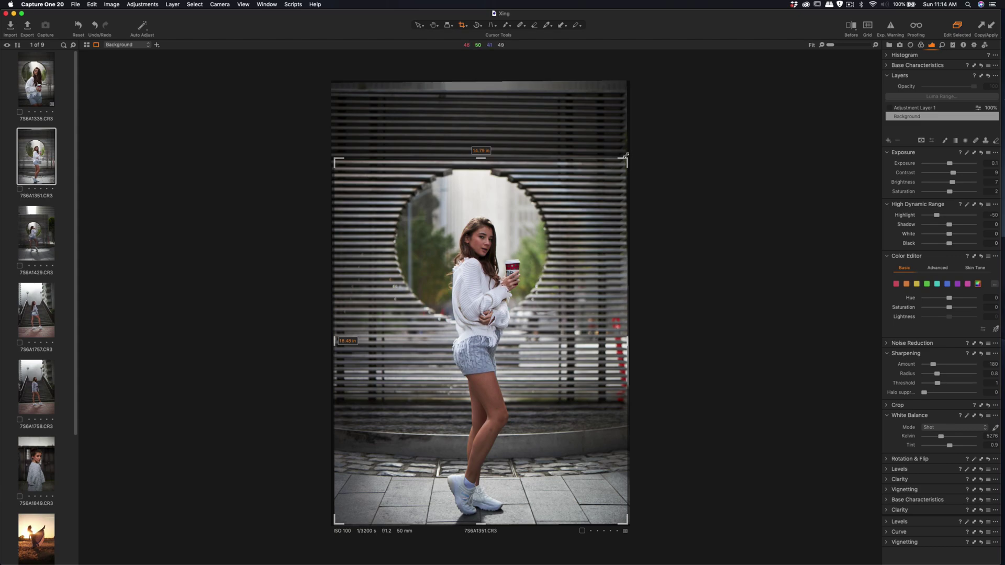
left_click_drag(627, 153, 626, 153)
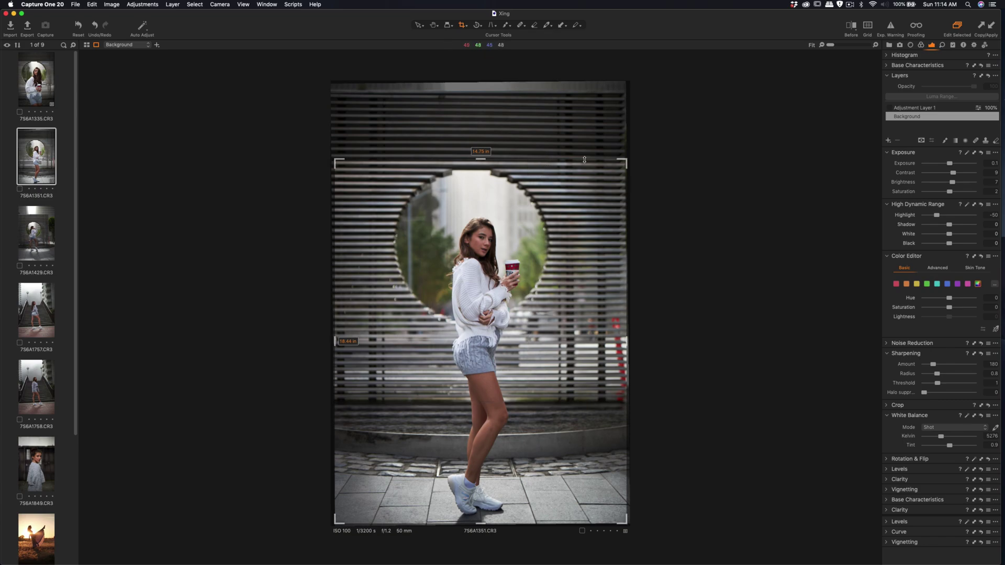
left_click_drag(625, 154, 625, 153)
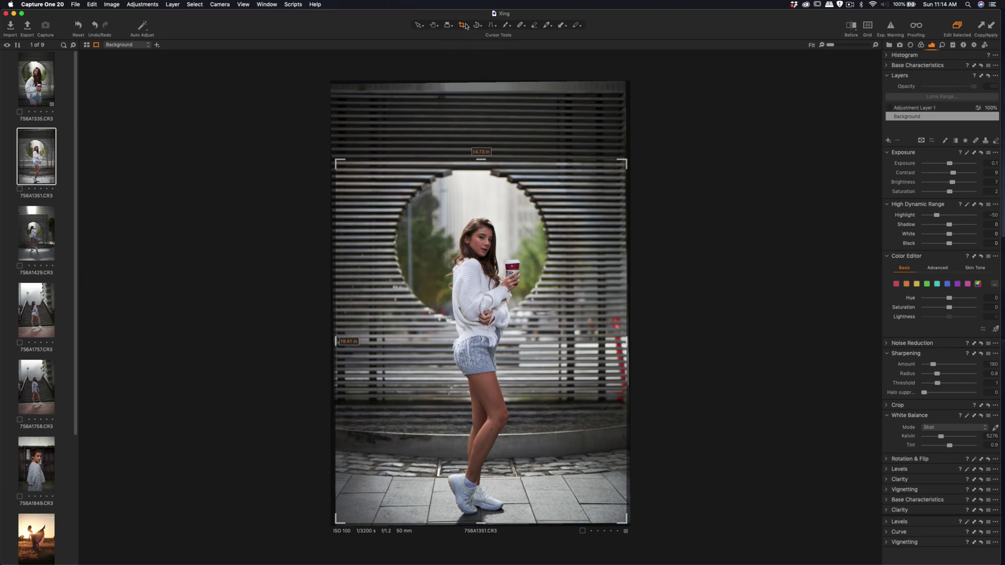
left_click(434, 25)
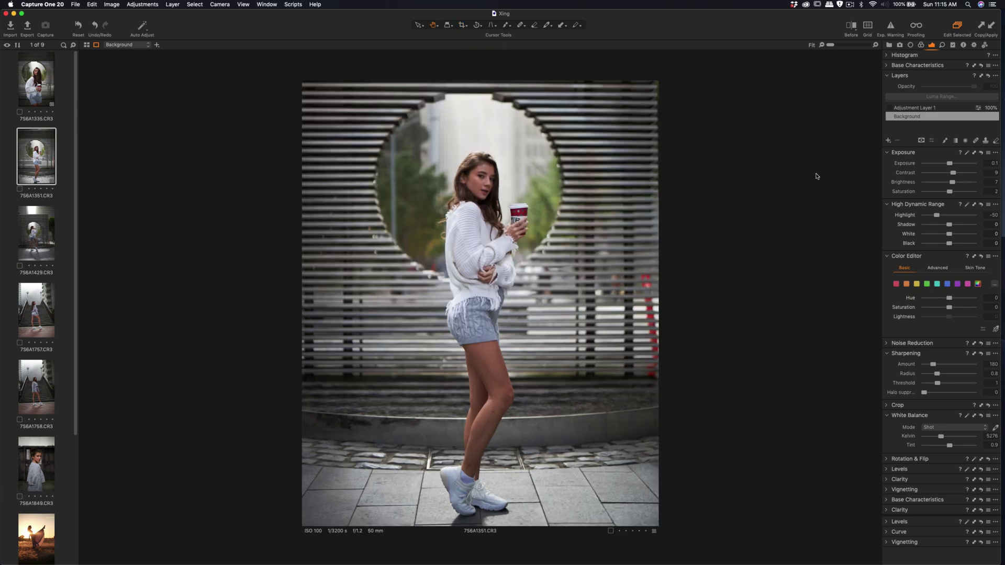
Step: Add Adjustment Layer 2 and paint its mask over the woman, checking coverage with M
left_click(891, 142)
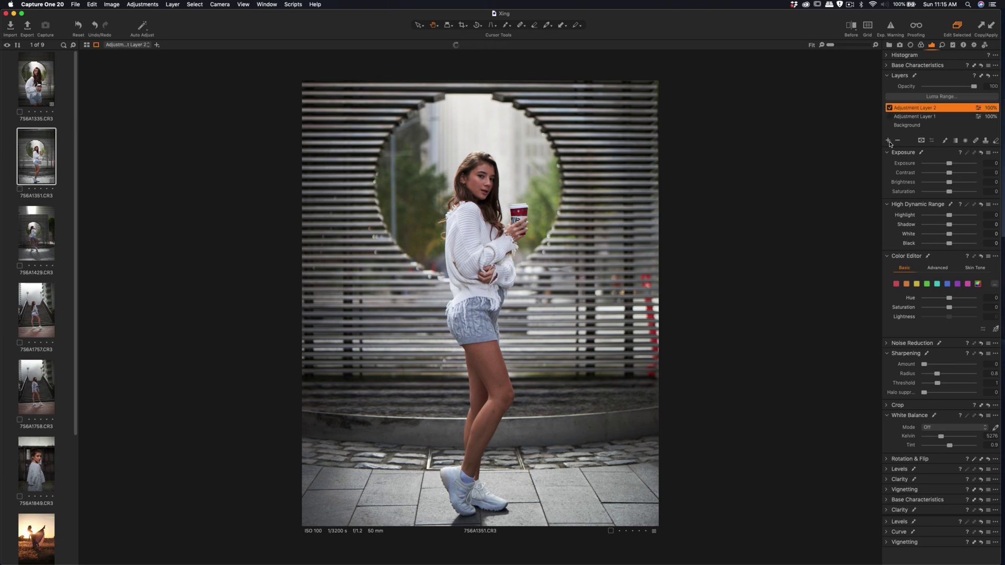
left_click(507, 26)
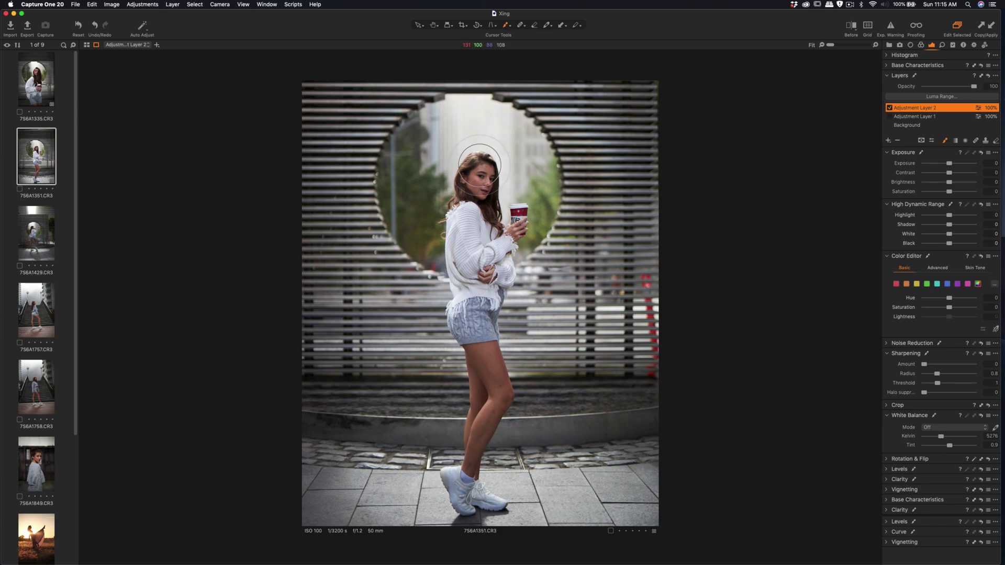
right_click(475, 205)
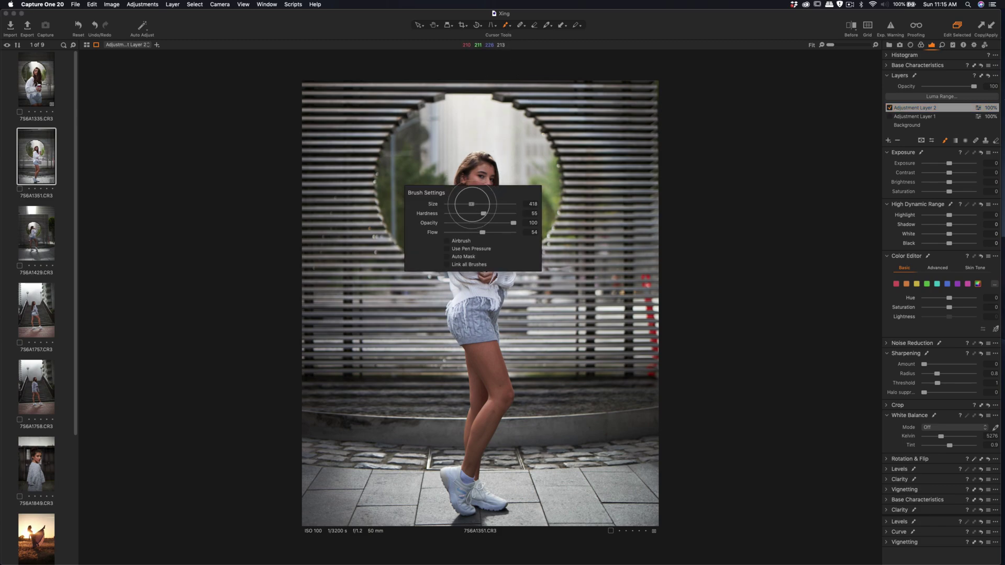
mouse_move(482, 181)
left_mouse_down()
mouse_move(469, 186)
mouse_move(476, 173)
mouse_move(466, 210)
mouse_move(492, 205)
left_mouse_up()
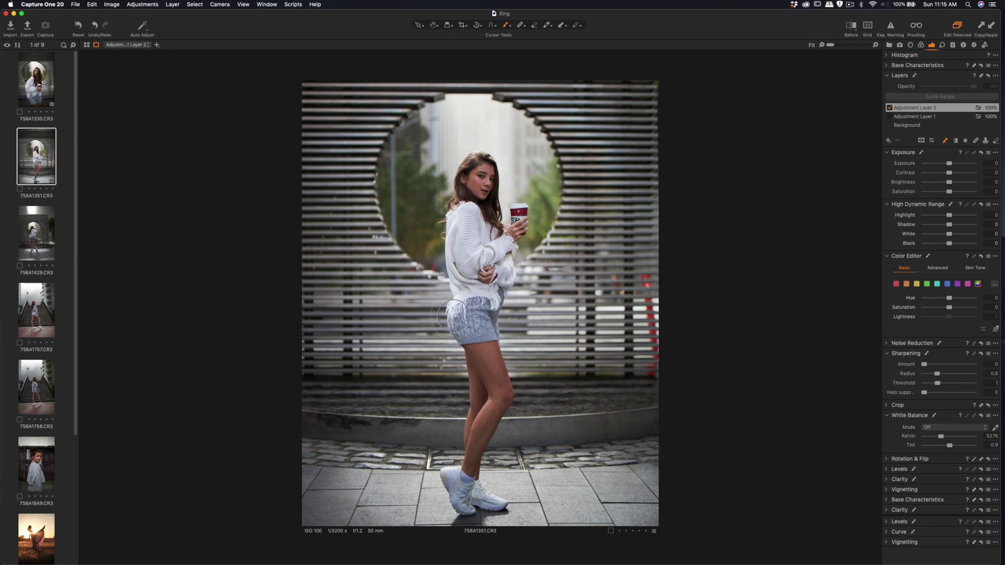
key("m")
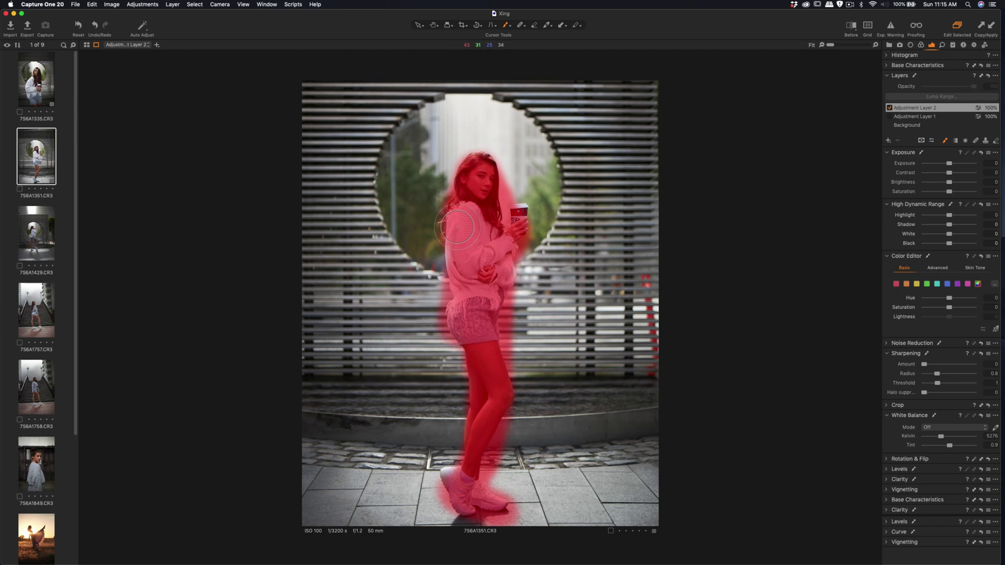
key("m")
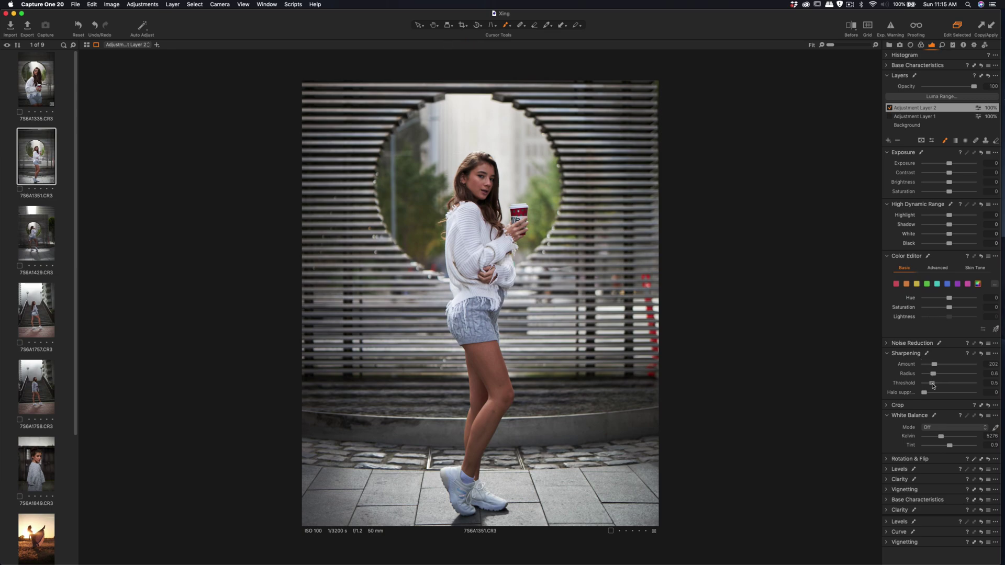
Step: Set sharpening Threshold to 0.4, check it in the Before split view, then fit the photo
left_click_drag(932, 385, 930, 385)
scroll(520, 212, "up", 2)
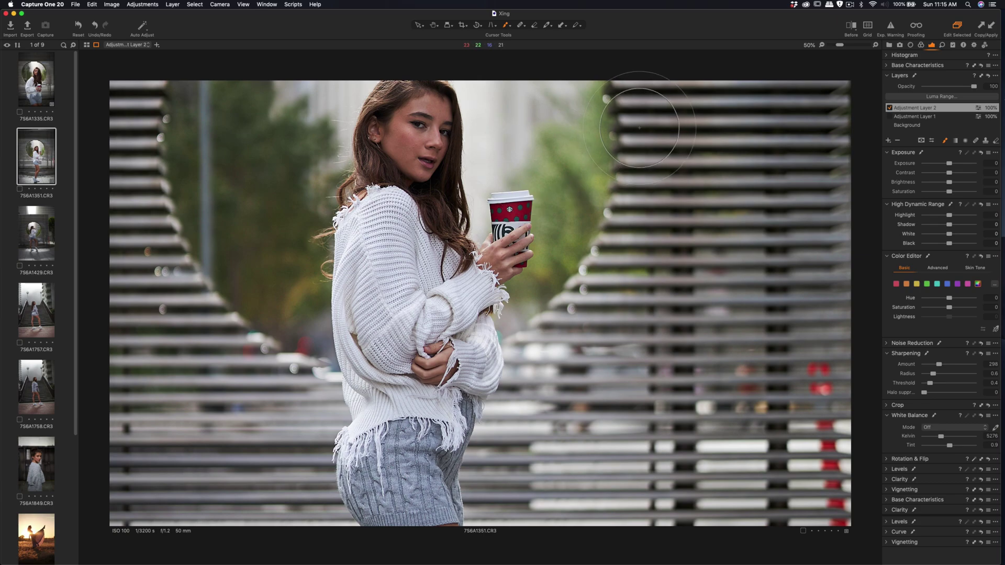
left_click(851, 27)
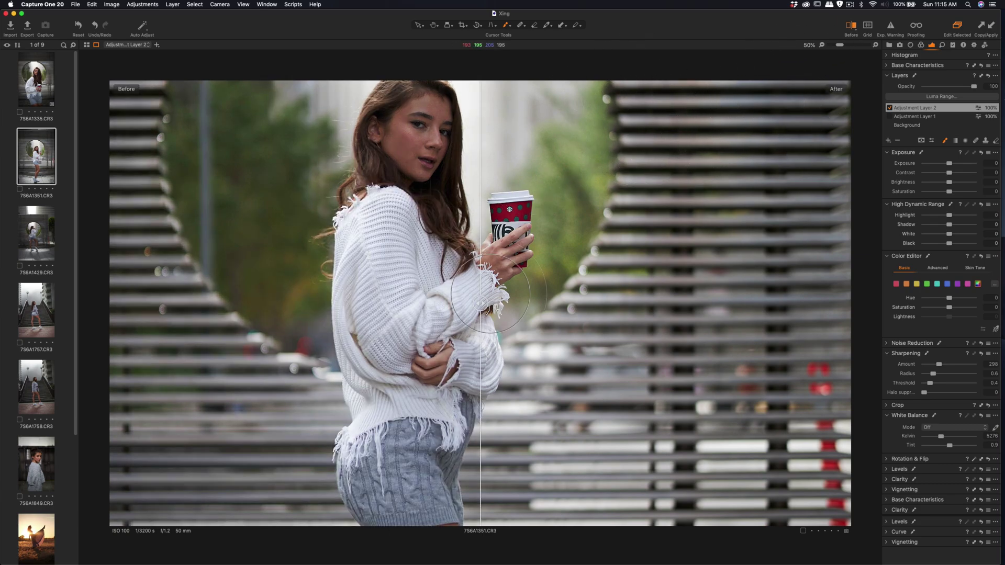
left_click_drag(478, 306, 325, 303)
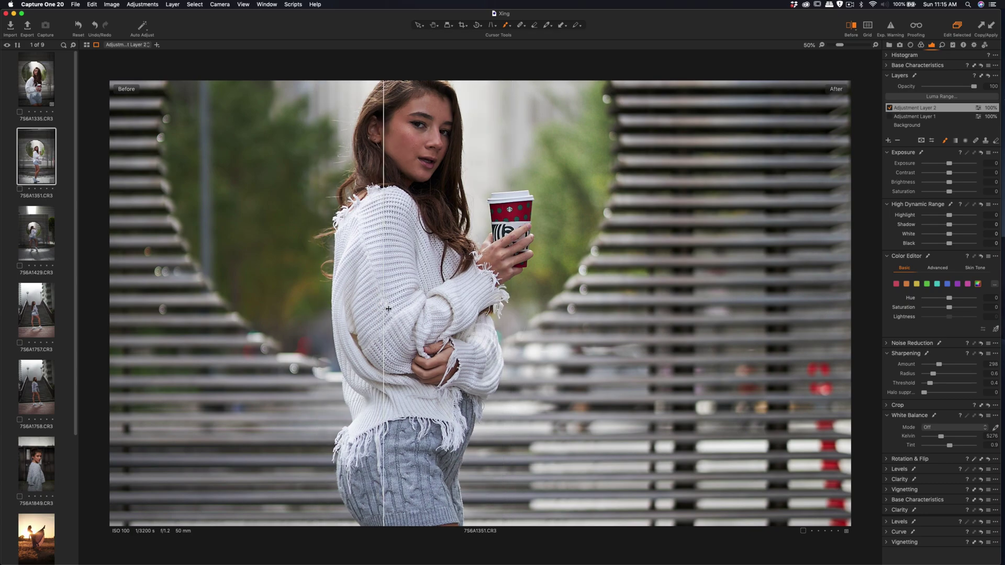
key("super+minus")
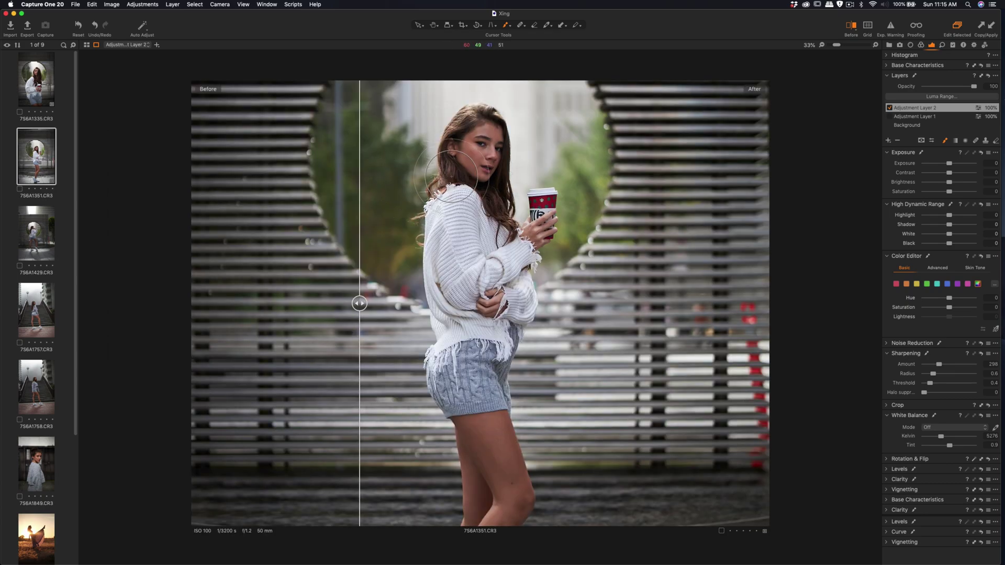
left_click_drag(360, 304, 337, 304)
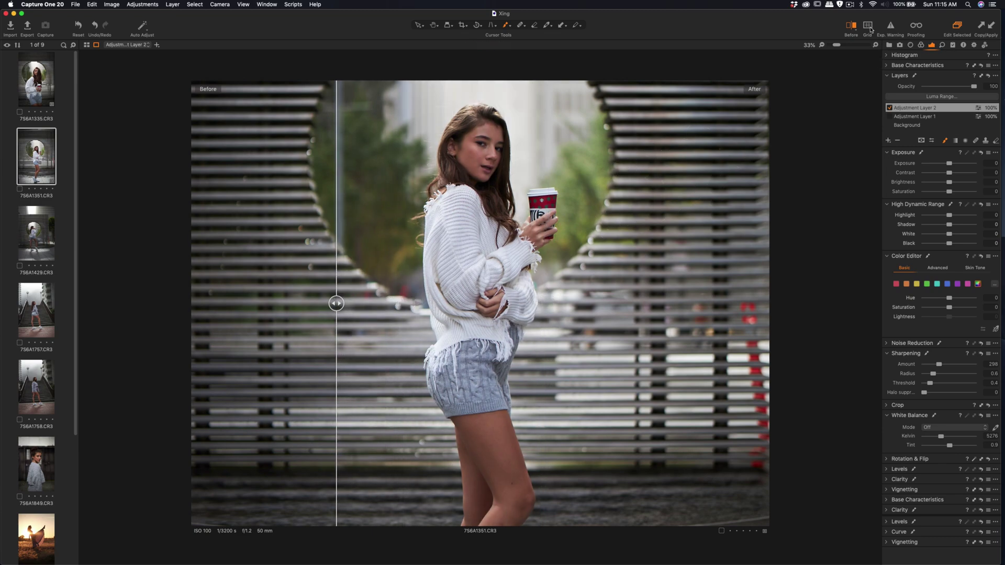
left_click(852, 26)
key("super+0")
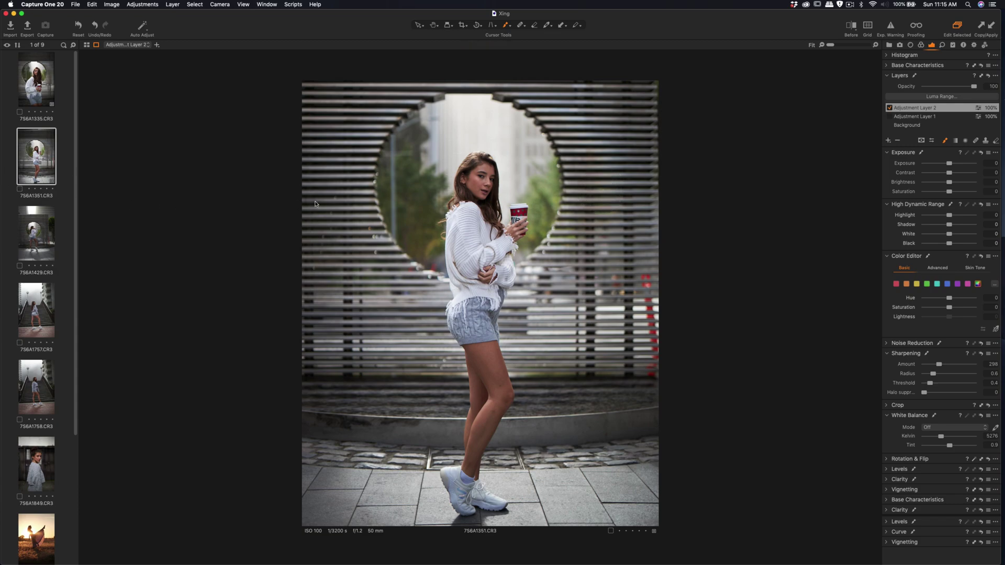
Step: Return to the Background layer and lift HDR Shadow to about 22
left_click(929, 126)
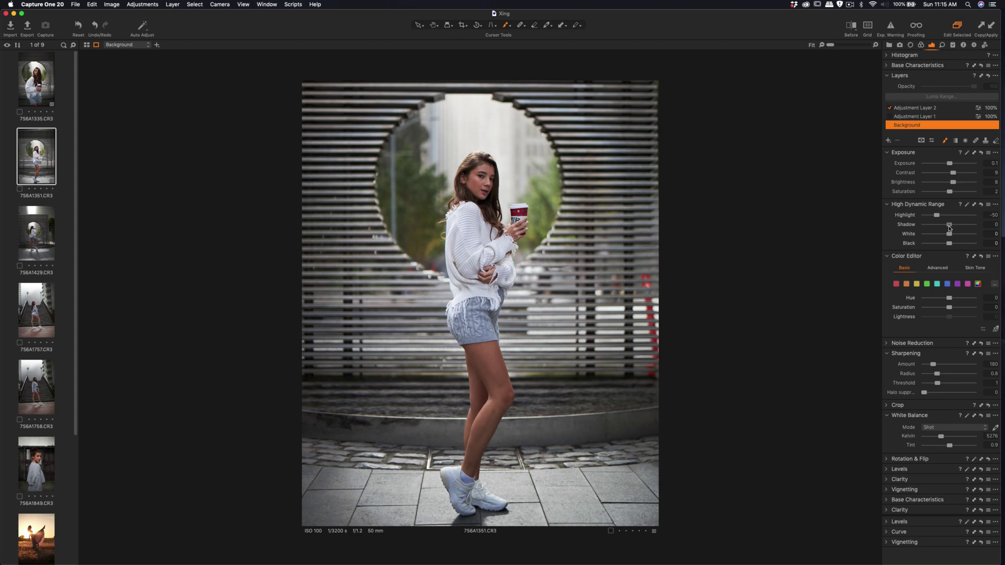
left_click_drag(949, 225, 954, 228)
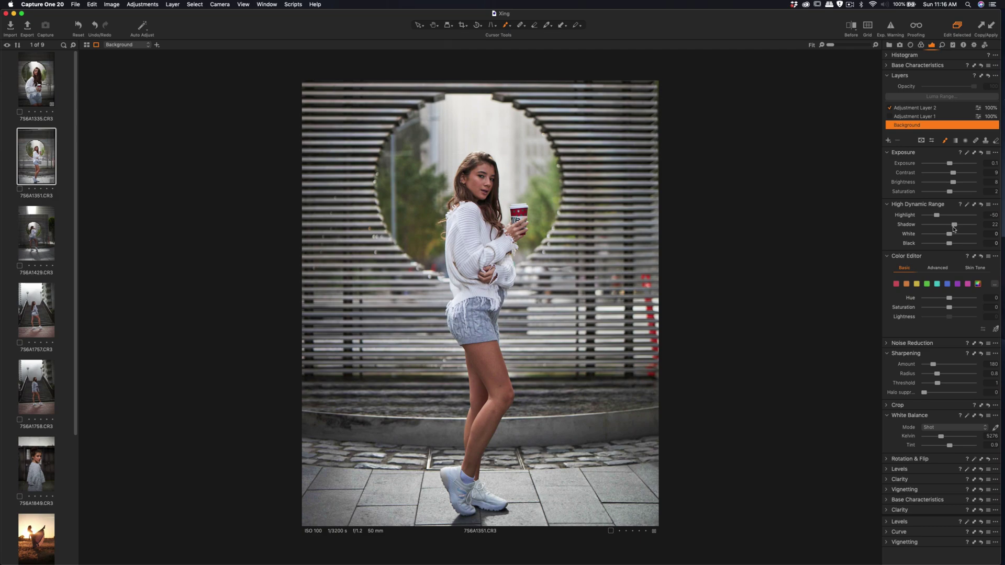
Step: On 7S6A1429, raise brightness, set Highlight -43 and Shadow 15, and desaturate greens to -29.9
left_click(40, 242)
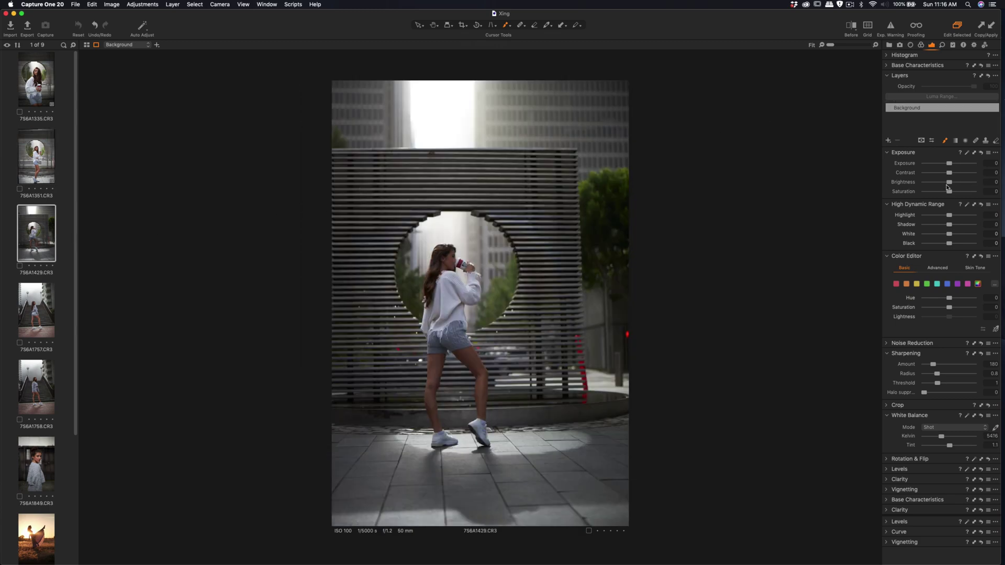
left_click_drag(948, 186, 953, 165)
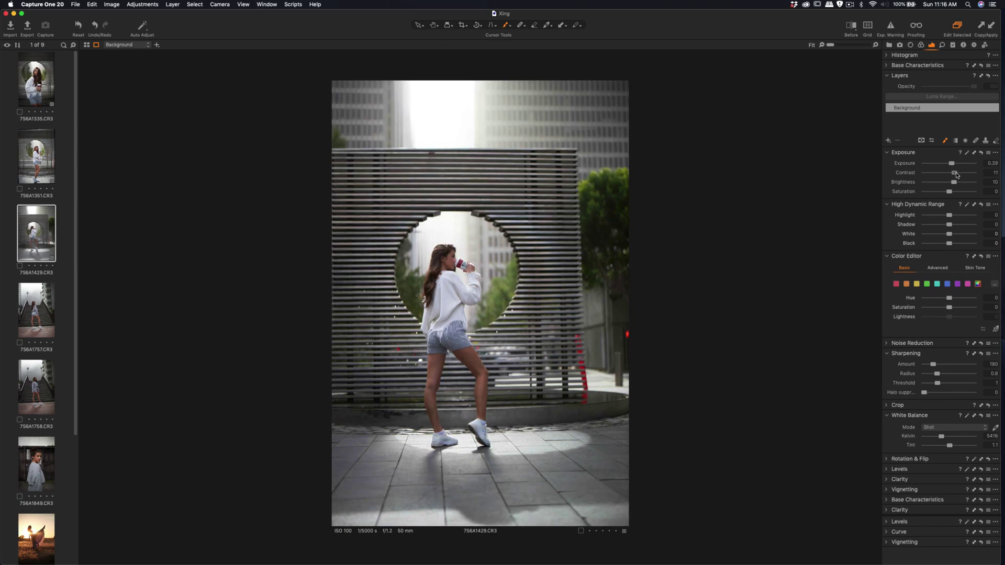
mouse_move(949, 213)
left_mouse_down()
mouse_move(931, 215)
mouse_move(955, 227)
left_mouse_up()
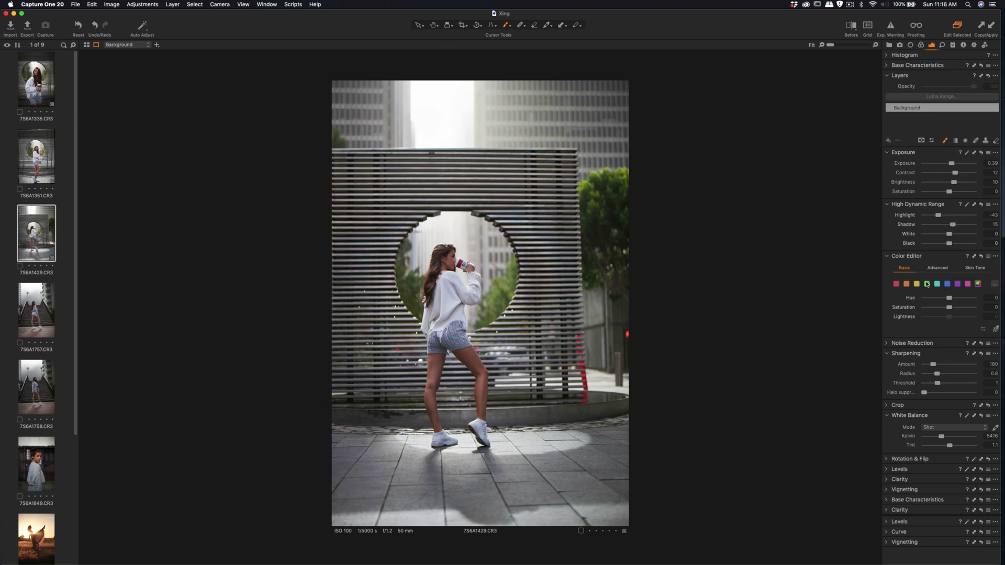
left_click(926, 286)
left_click_drag(950, 309, 936, 322)
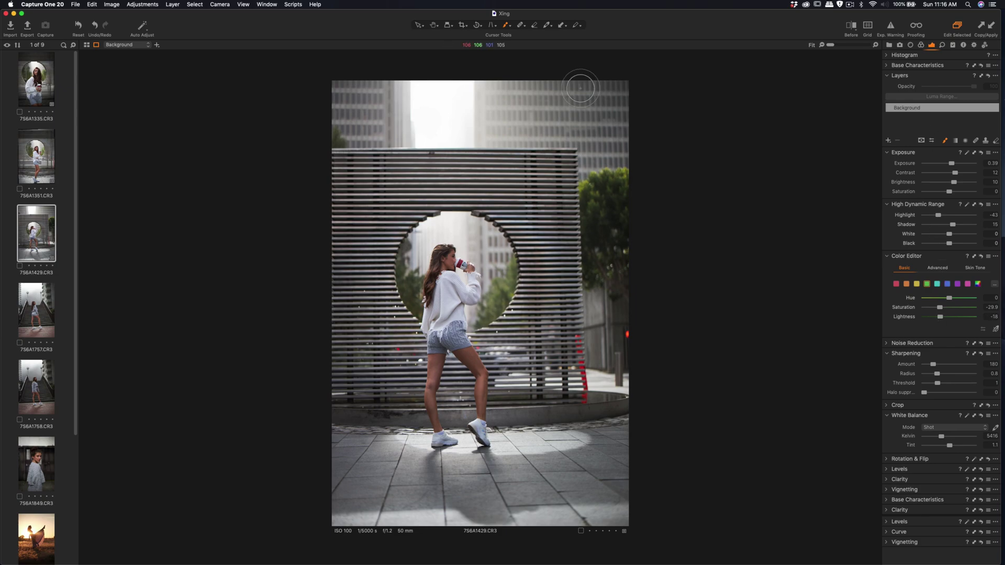
Step: Crop 7S6A1429 tightly around the slatted wall and woman, rotating slightly to level the slats
key("c")
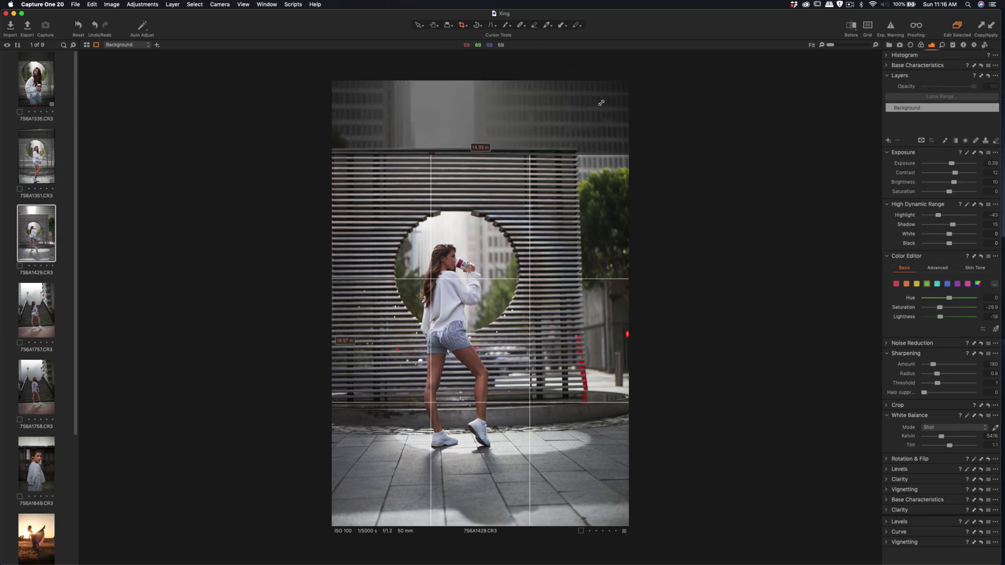
left_click_drag(599, 105, 476, 217)
left_click_drag(511, 275, 511, 246)
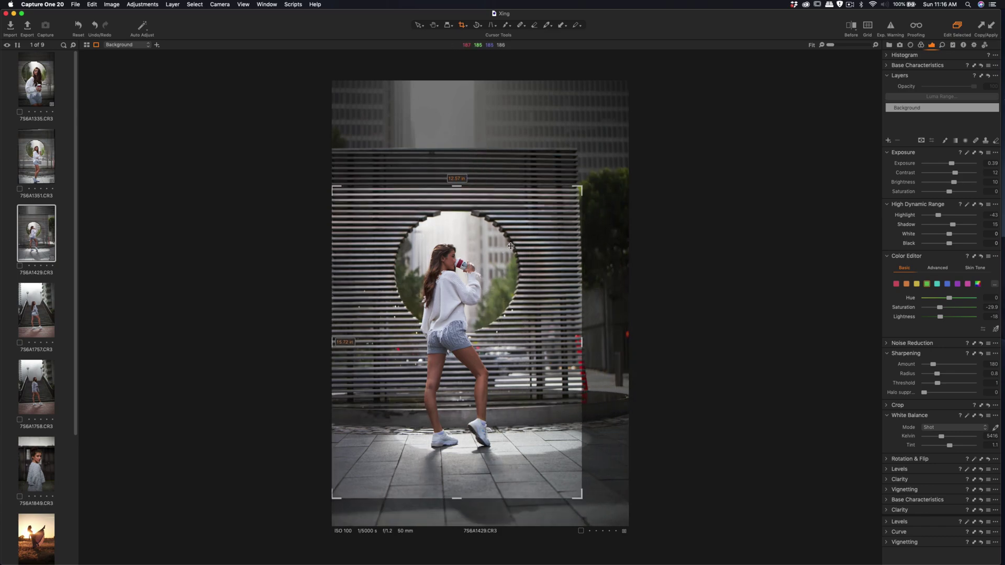
left_click_drag(581, 189, 574, 196)
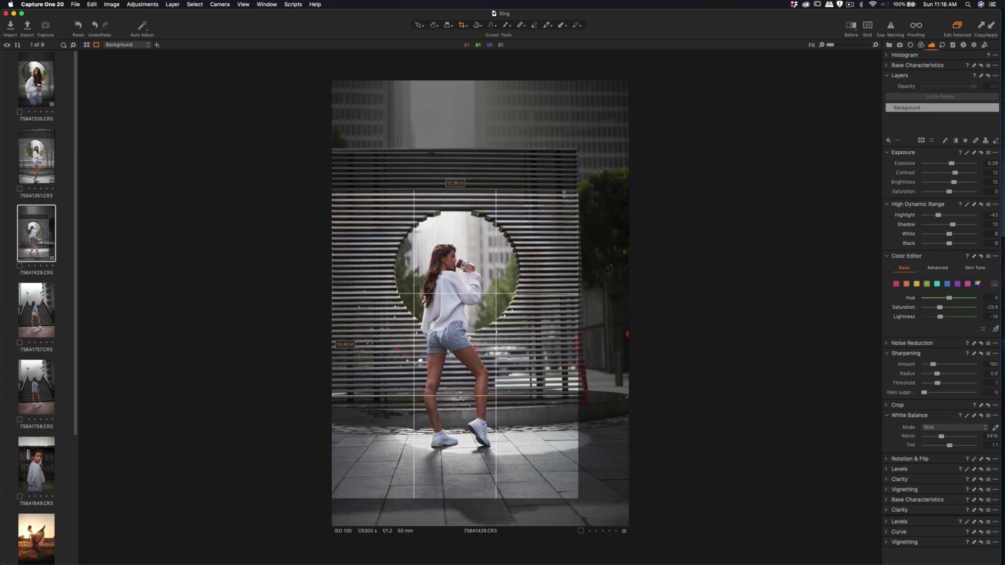
left_click_drag(544, 236, 544, 228)
left_click_drag(586, 184, 583, 182)
left_click_drag(545, 221, 545, 221)
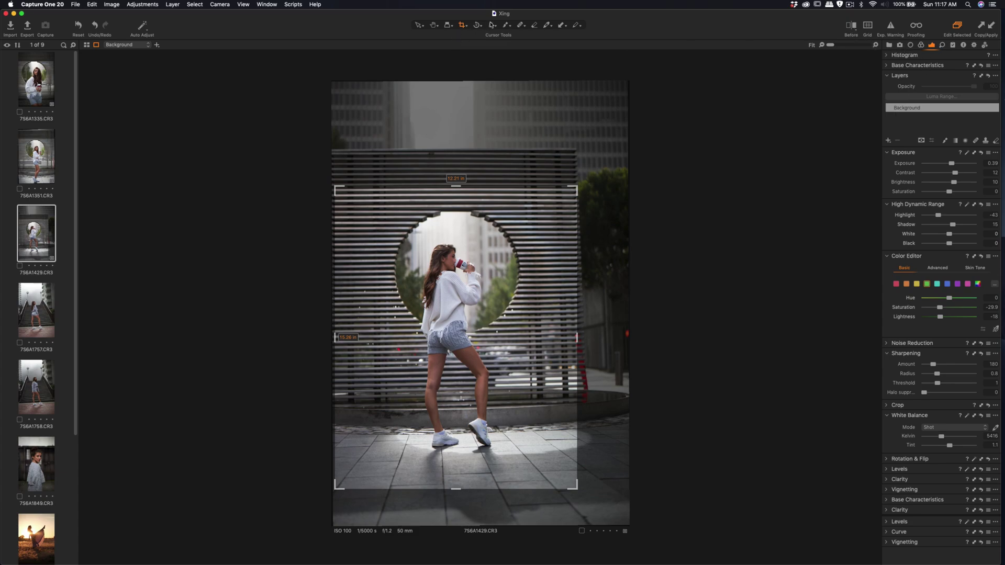
Step: Add Adjustment Layer 1 and brush a mask over the woman's hair, shoulder and body
left_click(506, 26)
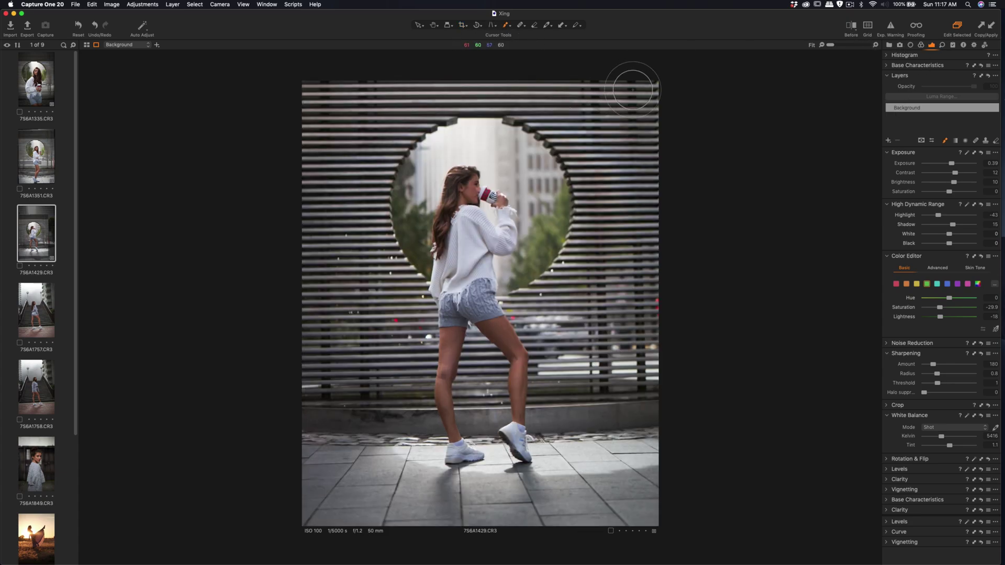
left_click(887, 141)
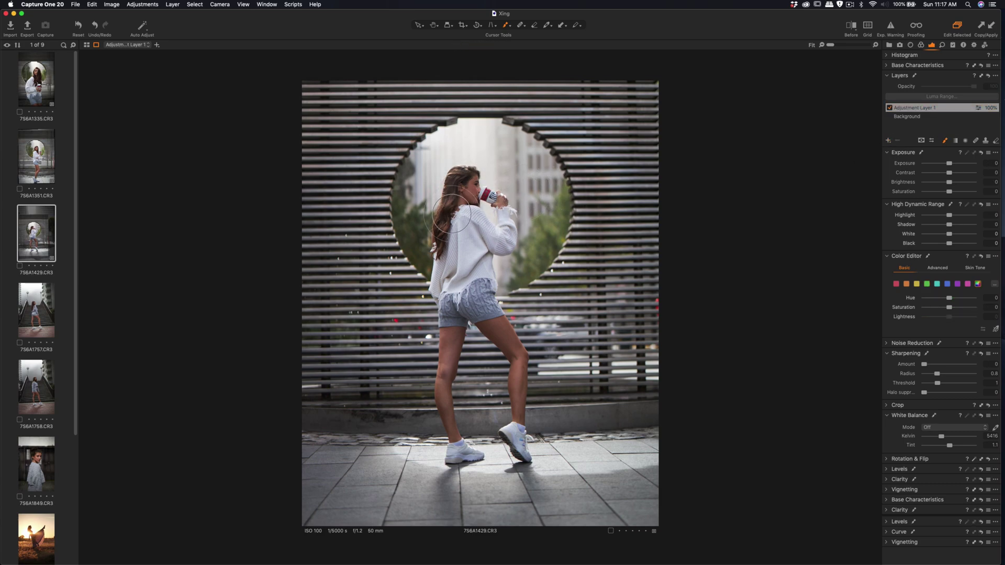
mouse_move(443, 220)
left_mouse_down()
mouse_move(452, 245)
mouse_move(463, 191)
mouse_move(496, 237)
mouse_move(496, 223)
mouse_move(480, 244)
mouse_move(482, 289)
mouse_move(459, 249)
mouse_move(452, 331)
mouse_move(467, 292)
mouse_move(511, 369)
mouse_move(517, 437)
mouse_move(520, 418)
mouse_move(513, 358)
mouse_move(466, 292)
mouse_move(443, 391)
mouse_move(470, 456)
mouse_move(441, 459)
mouse_move(464, 459)
left_mouse_up()
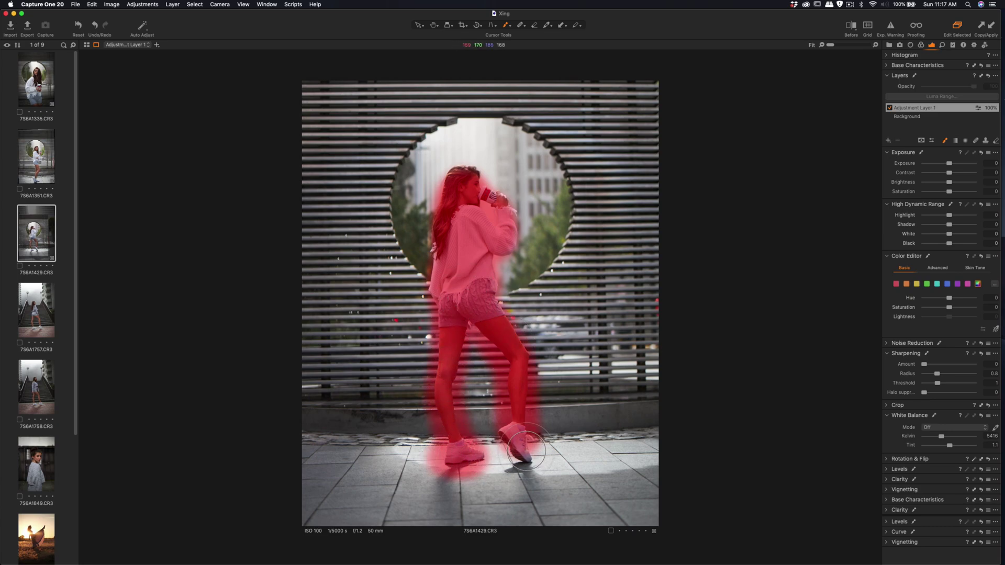
left_click_drag(461, 184, 442, 242)
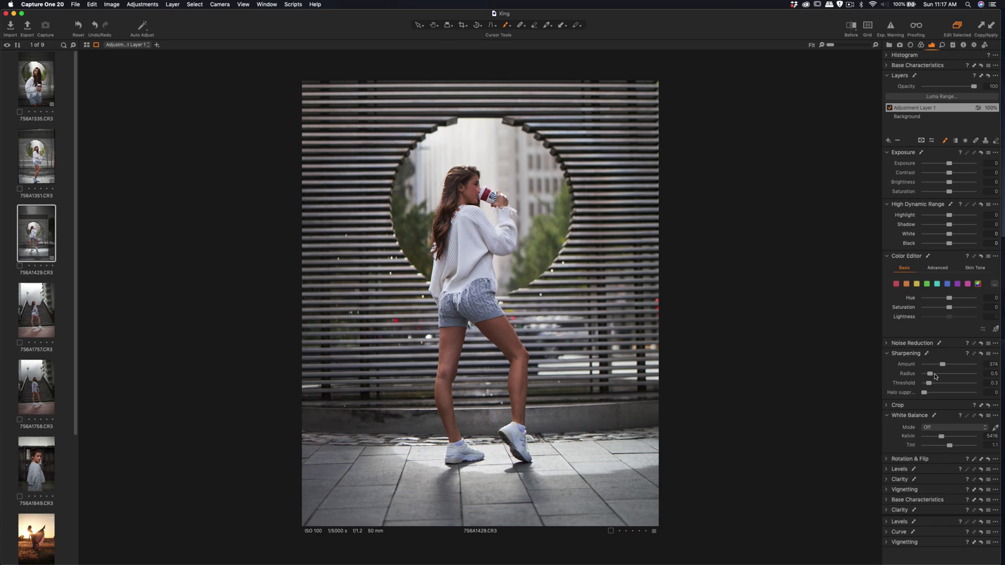
Step: Lower the woman's sharpening Amount to 365, checking close up against the before view
left_click_drag(943, 367, 941, 366)
scroll(459, 194, "up", 3)
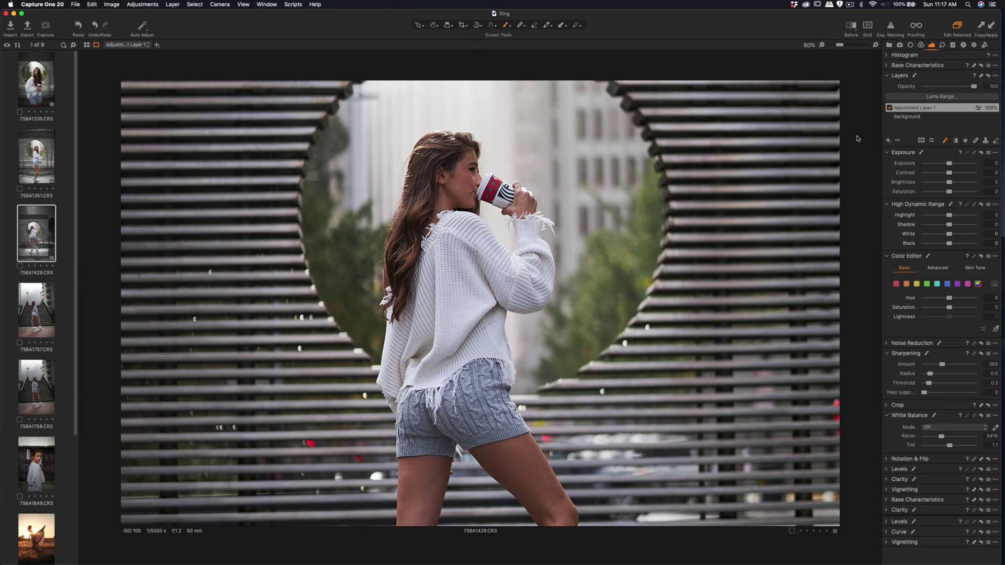
left_click(851, 25)
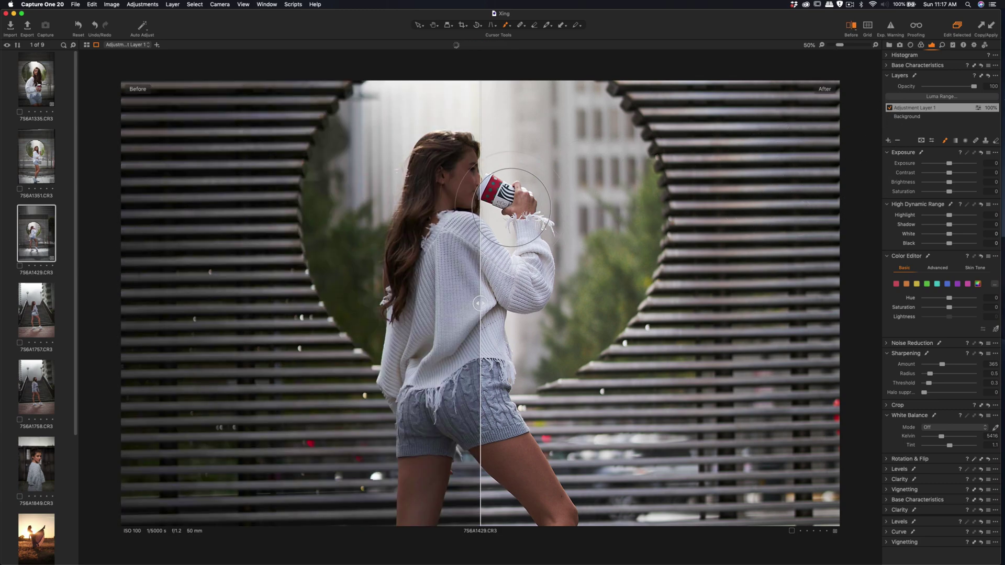
left_click_drag(481, 310, 333, 303)
key("super+0")
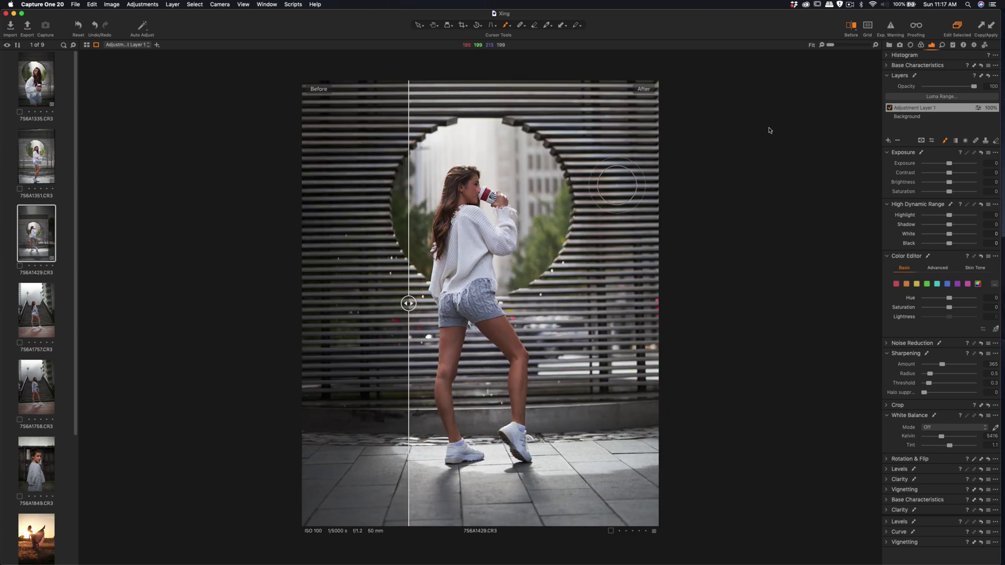
left_click(850, 25)
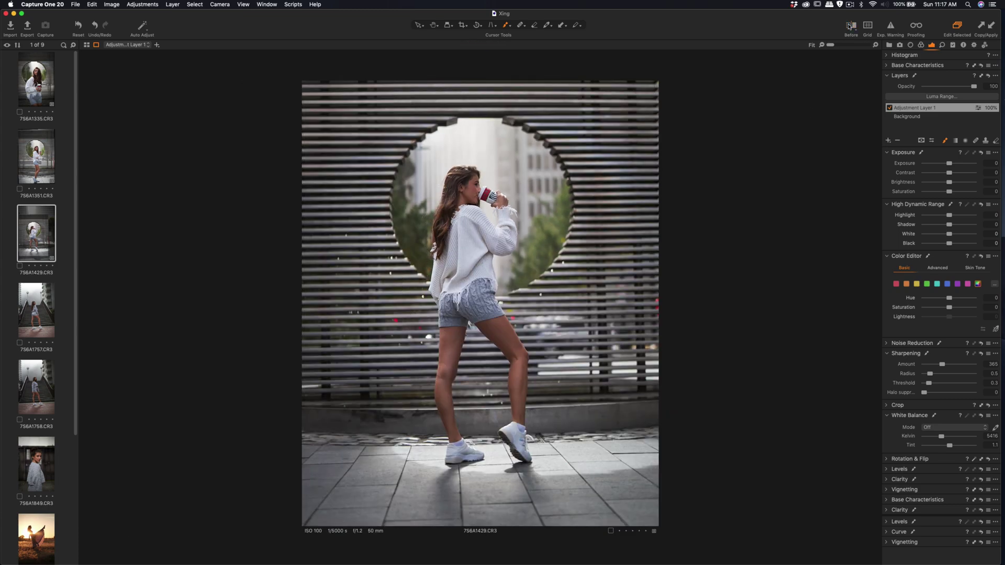
Step: Open 7S6A1757, raise Contrast, pull Highlight to -25, and add a new adjustment layer
left_click(27, 310)
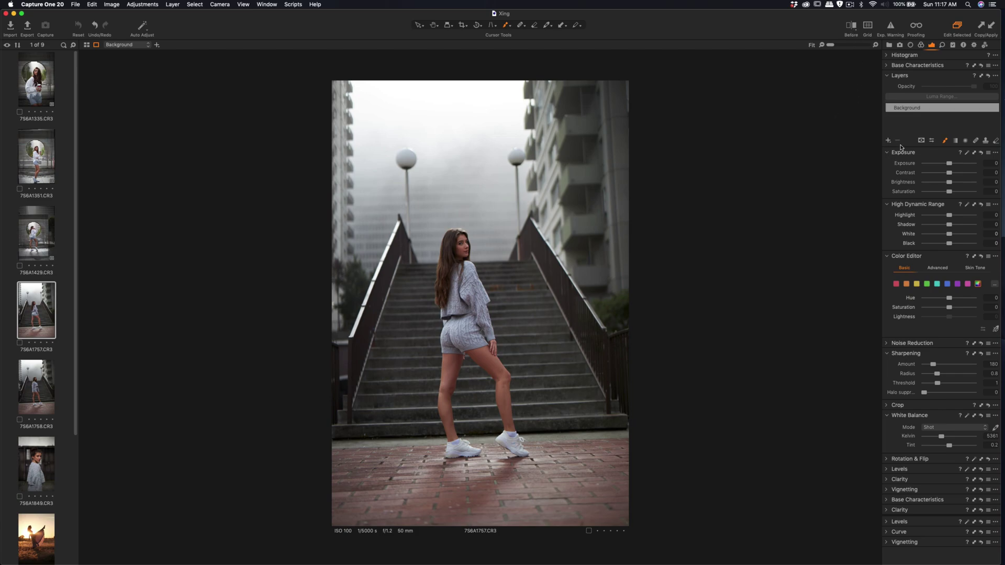
left_click_drag(949, 172, 952, 185)
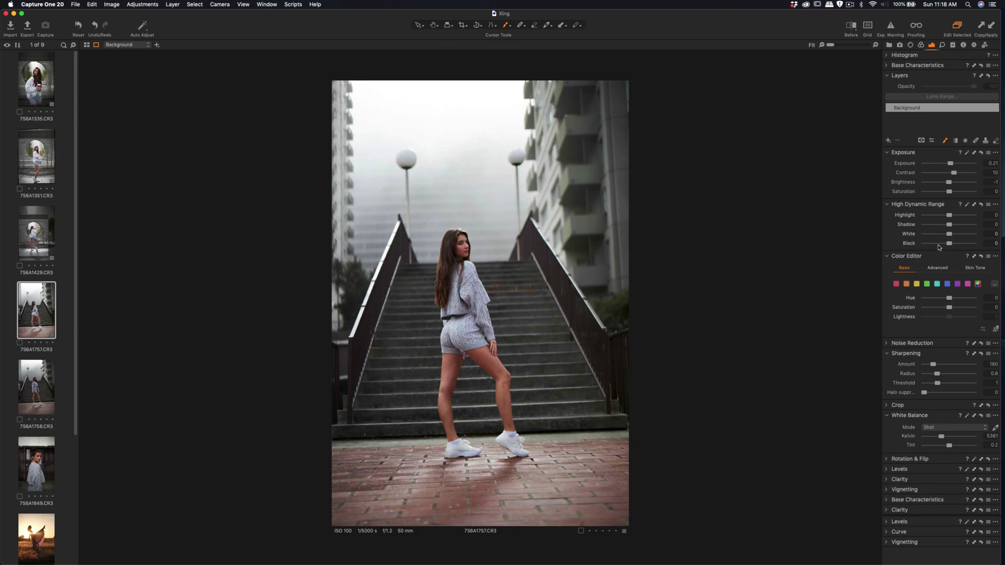
left_click_drag(948, 219, 942, 219)
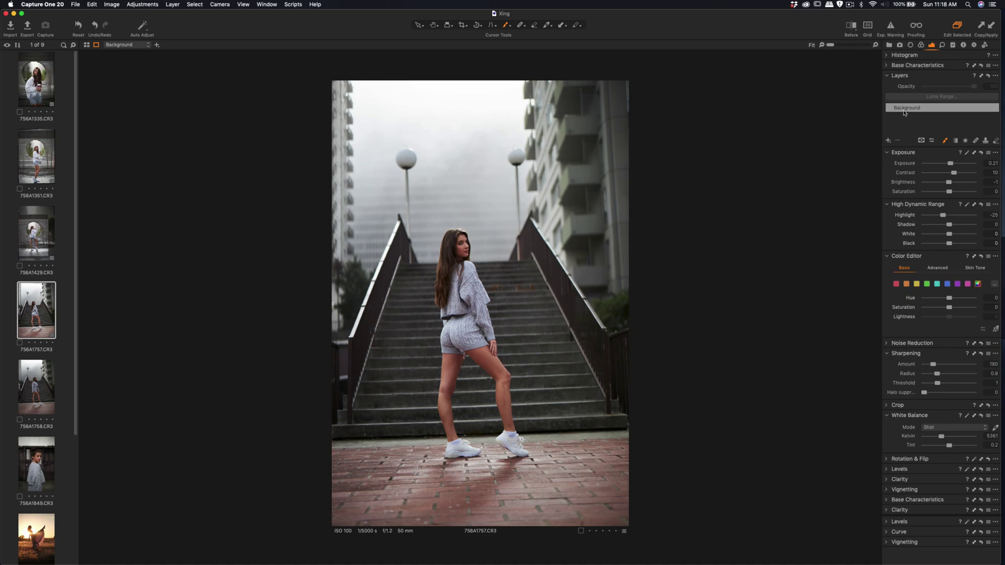
left_click(888, 141)
Step: Mask the woman from hair to shoes and raise Sharpening Amount to 304
mouse_move(461, 257)
left_mouse_down()
mouse_move(451, 314)
mouse_move(471, 320)
mouse_move(481, 338)
mouse_move(481, 319)
mouse_move(475, 311)
mouse_move(483, 347)
mouse_move(474, 350)
mouse_move(517, 452)
mouse_move(495, 368)
mouse_move(460, 328)
mouse_move(445, 353)
mouse_move(456, 453)
left_mouse_up()
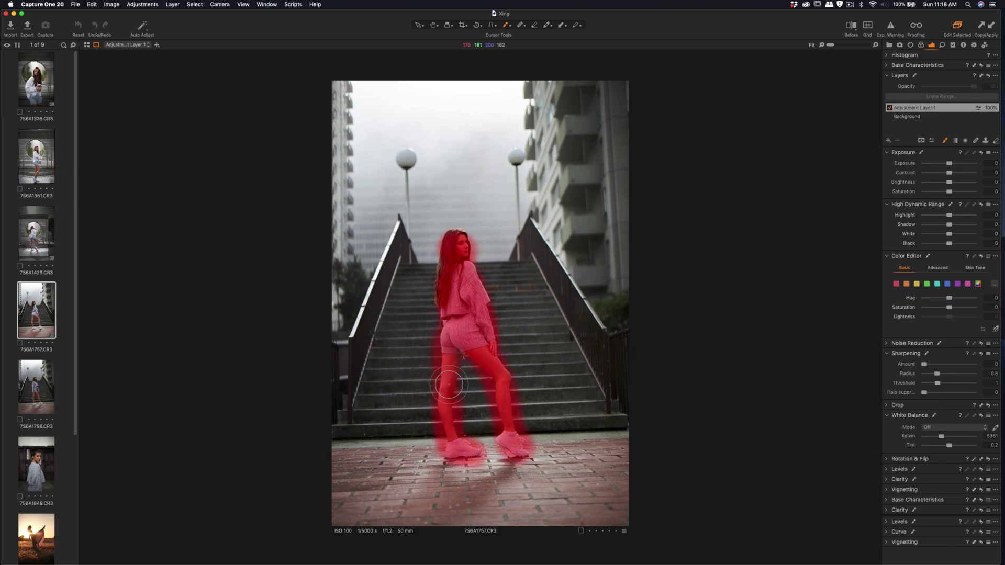
mouse_move(451, 243)
left_mouse_down()
mouse_move(448, 276)
mouse_move(458, 277)
left_mouse_up()
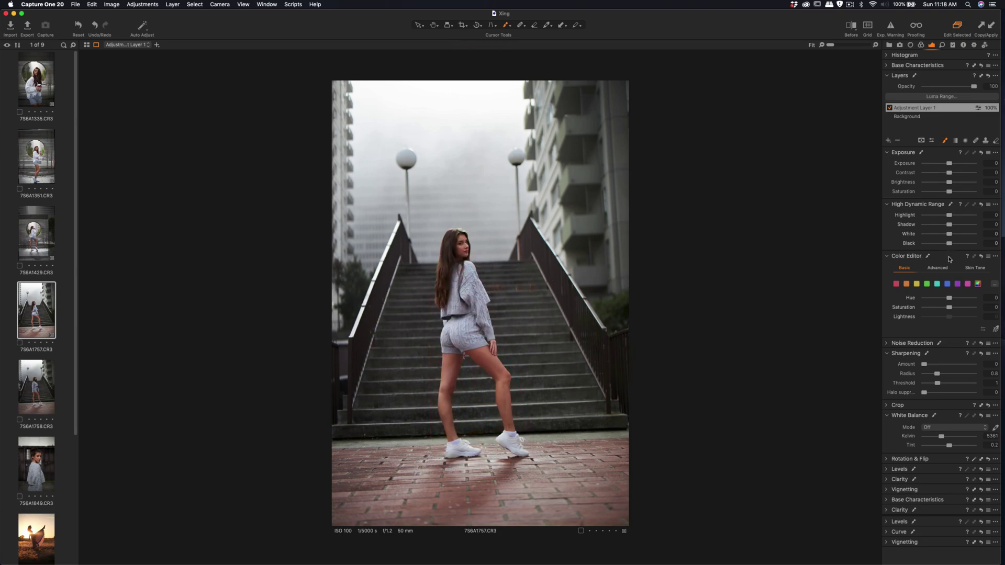
left_click_drag(940, 367, 936, 373)
Step: Crop the stairs portrait to about 12.93×16.16 in around the woman, removing the sky
left_click(461, 26)
left_click_drag(624, 82, 622, 174)
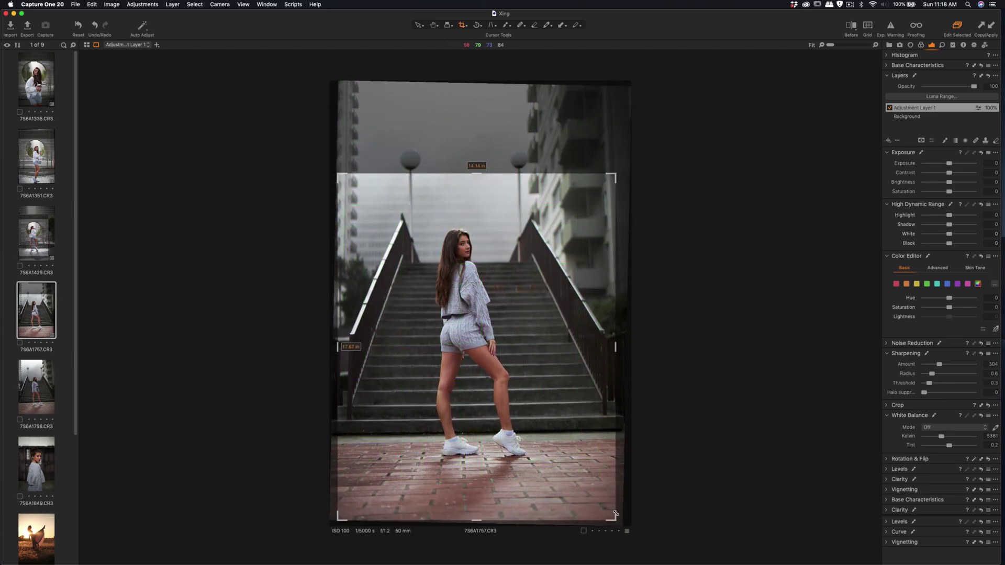
left_click_drag(615, 514, 547, 422)
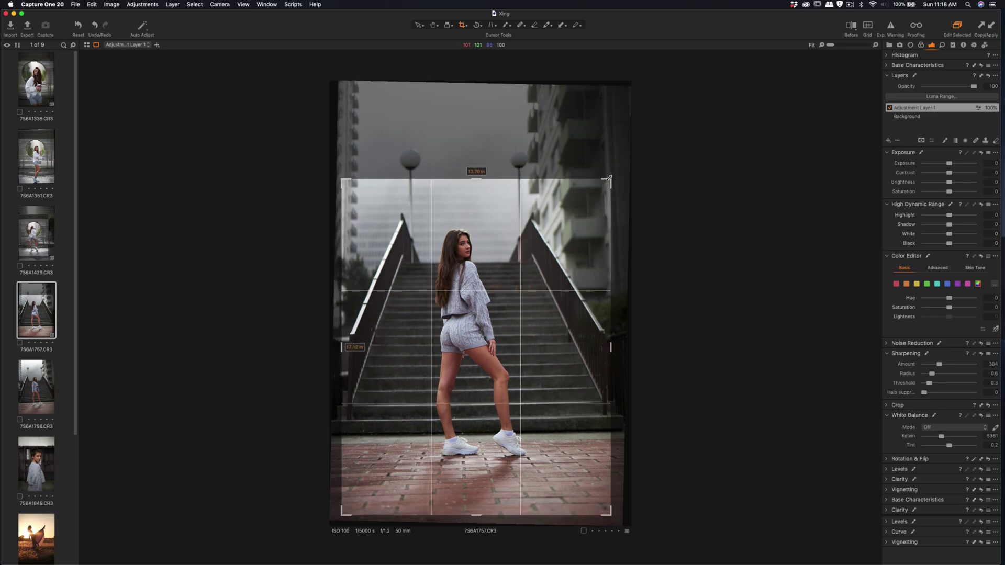
left_click_drag(608, 179, 607, 181)
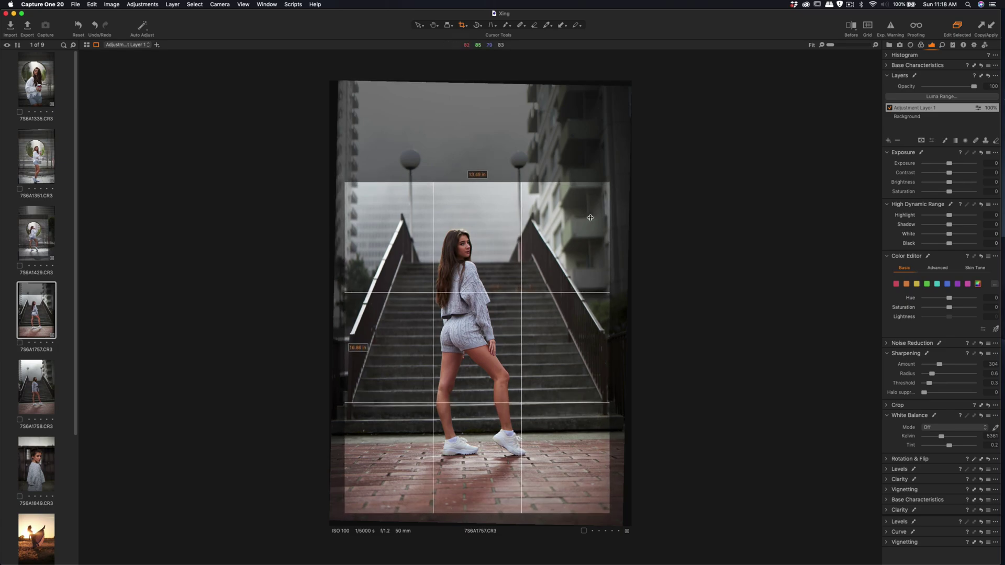
left_click_drag(591, 217, 588, 213)
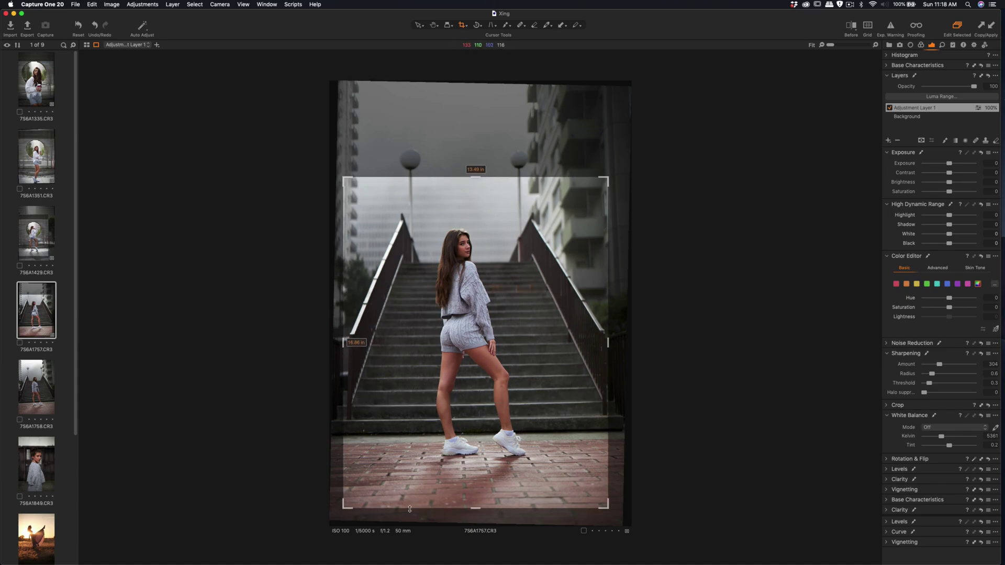
left_click_drag(340, 506, 358, 495)
left_click_drag(436, 406, 426, 396)
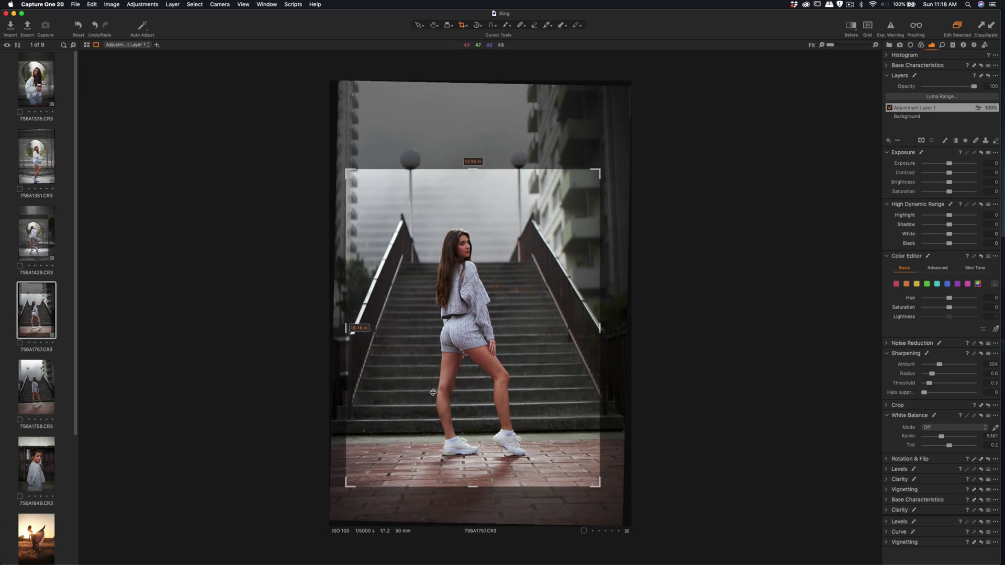
left_click(503, 26)
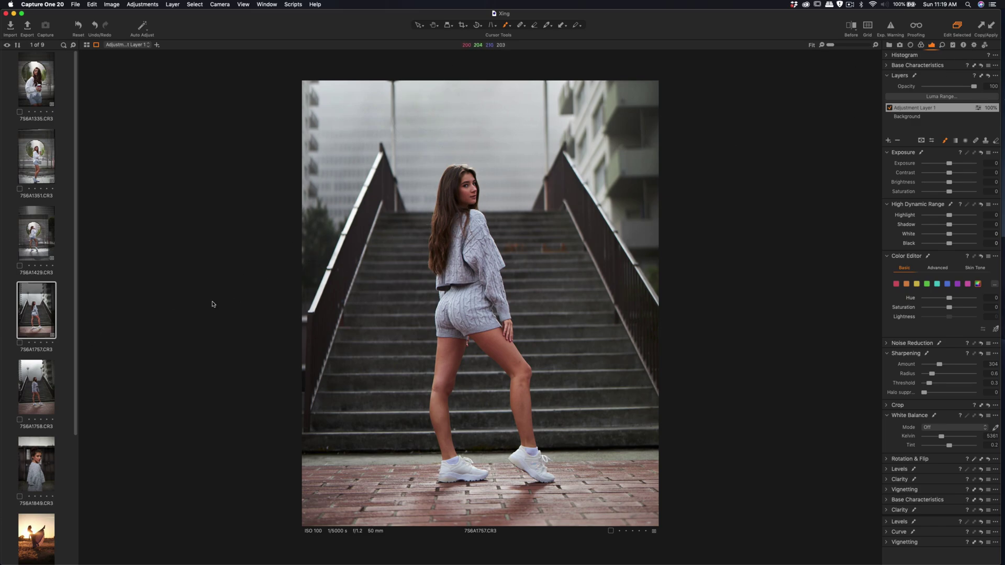
Step: On 7S6A1758, apply the previous adjustments, mask the woman, and raise sharpening to 384
key("Right")
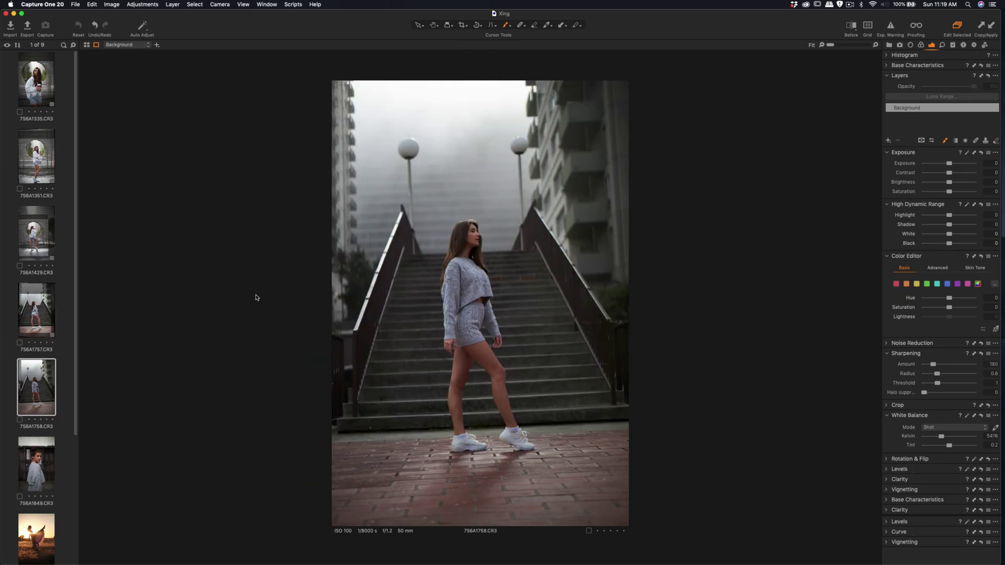
left_click(993, 26)
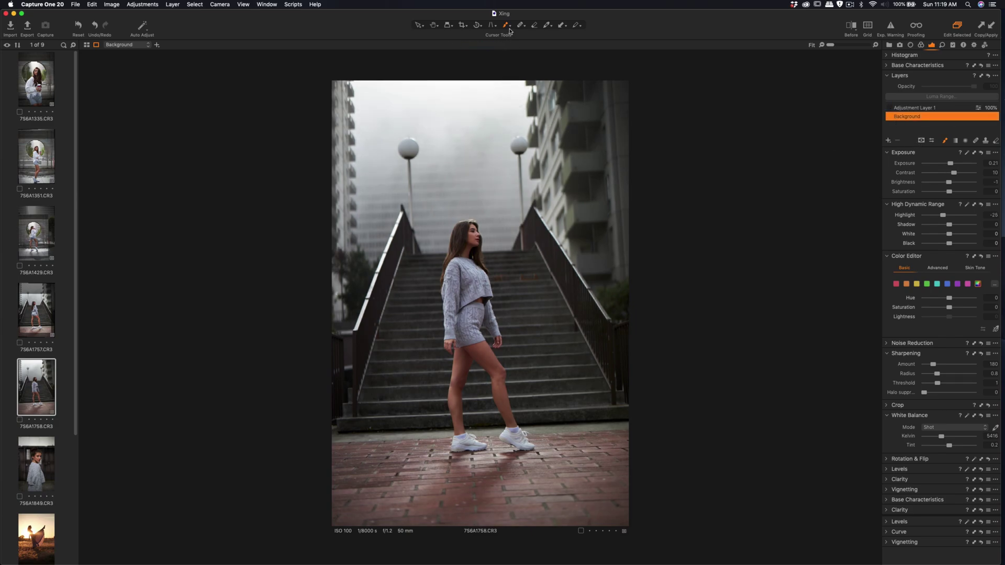
mouse_move(470, 265)
left_mouse_down()
mouse_move(473, 235)
mouse_move(476, 286)
mouse_move(458, 268)
mouse_move(468, 275)
mouse_move(454, 330)
mouse_move(467, 237)
mouse_move(455, 246)
mouse_move(455, 285)
mouse_move(471, 284)
mouse_move(486, 352)
mouse_move(471, 332)
mouse_move(490, 357)
mouse_move(503, 428)
mouse_move(521, 442)
left_mouse_up()
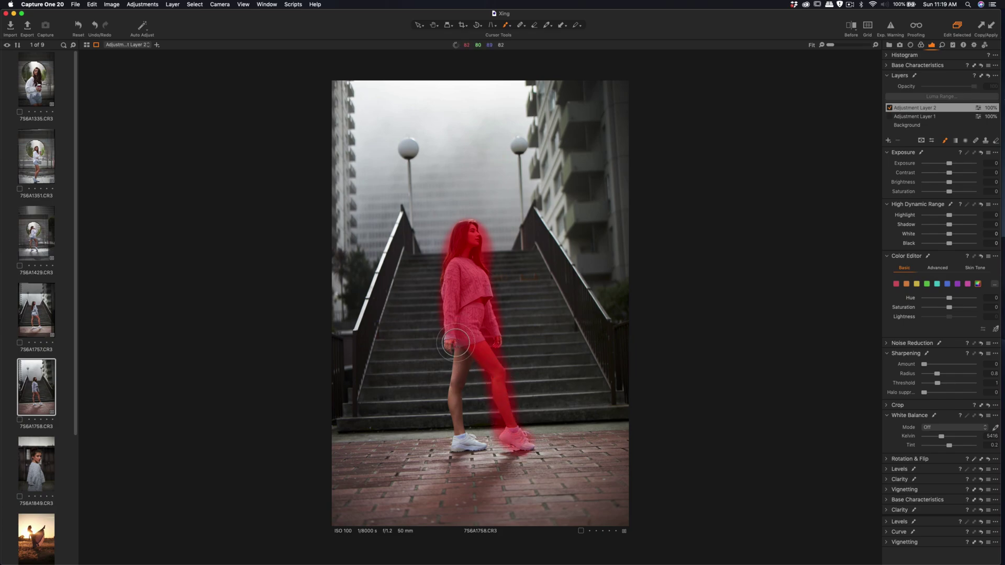
mouse_move(455, 348)
left_mouse_down()
mouse_move(453, 419)
mouse_move(466, 444)
mouse_move(451, 443)
mouse_move(446, 393)
left_mouse_up()
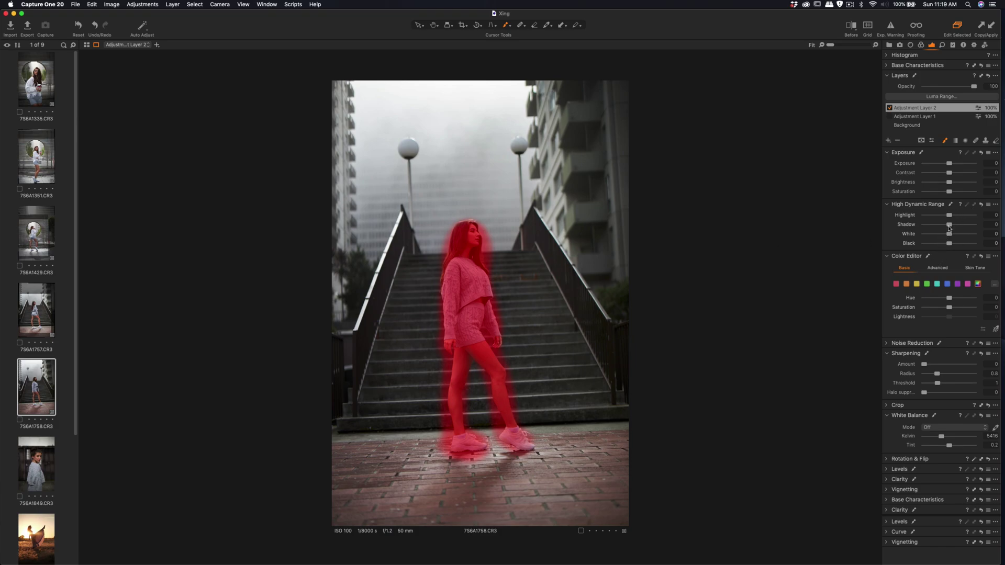
left_click_drag(931, 367, 923, 386)
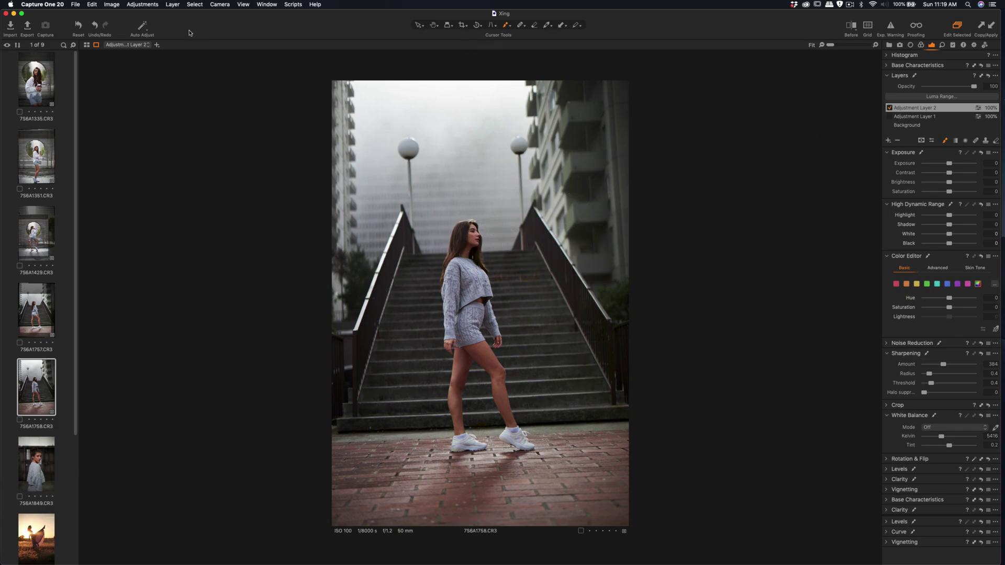
Step: Crop the sky off 7S6A1758 and rotate slightly to straighten the stairs shot
left_click(462, 25)
left_click_drag(626, 85, 558, 209)
left_click_drag(620, 162, 622, 169)
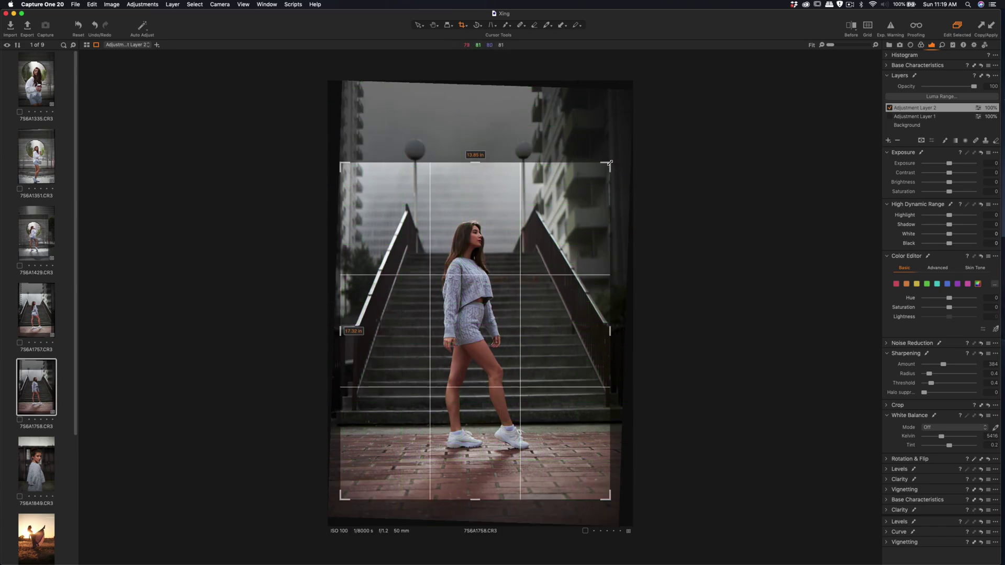
left_click_drag(609, 163, 606, 171)
left_click_drag(570, 208, 572, 209)
left_click_drag(615, 167, 615, 167)
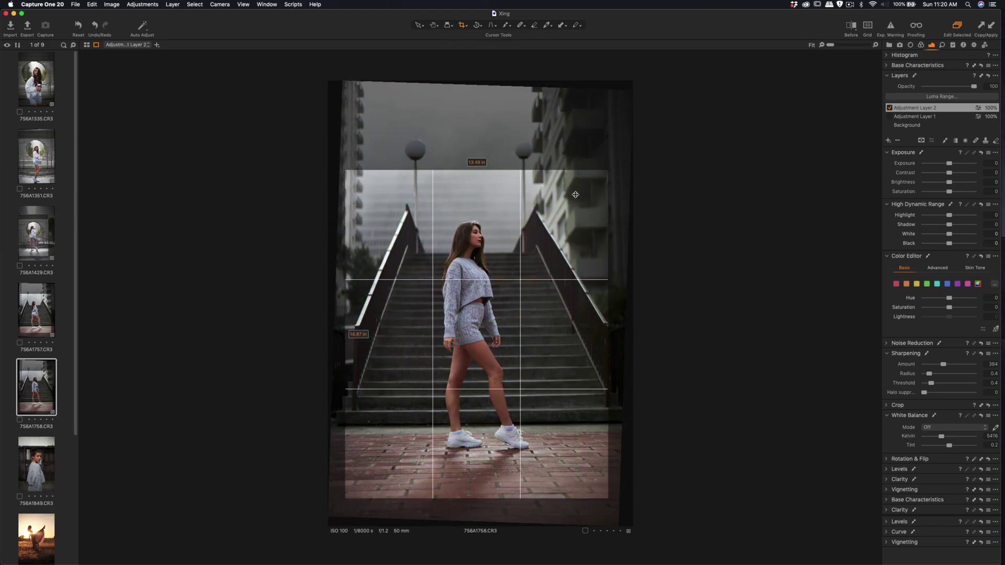
left_click_drag(575, 195, 581, 193)
left_click_drag(622, 165, 577, 186)
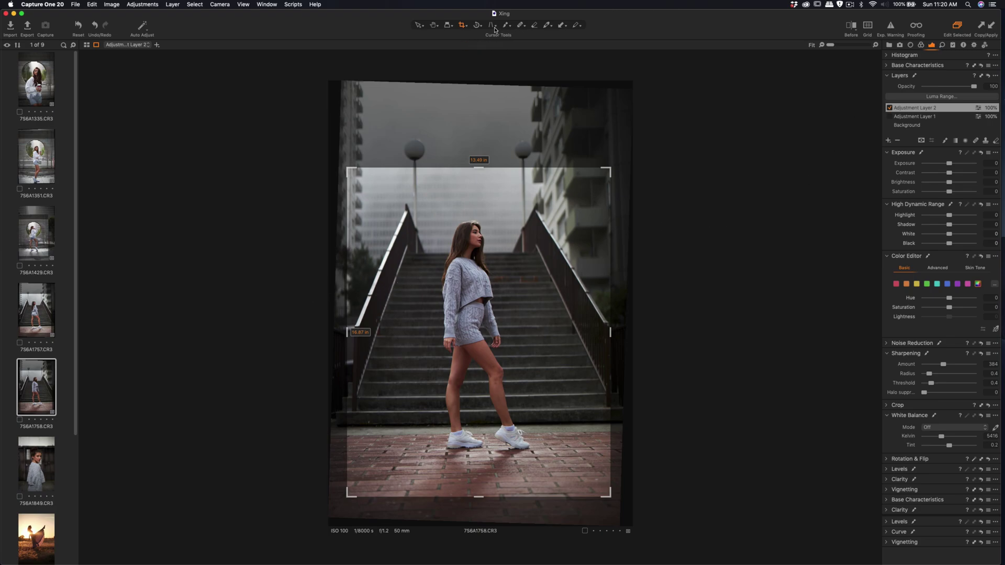
left_click(505, 25)
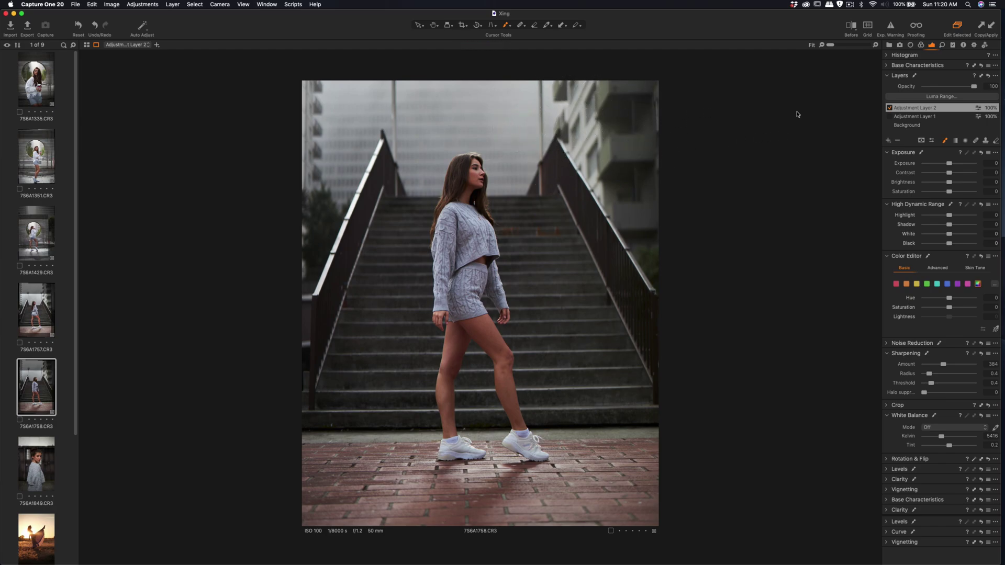
Step: Compare the cropped shot before and after, then move on to 7S6A1849
left_click(853, 23)
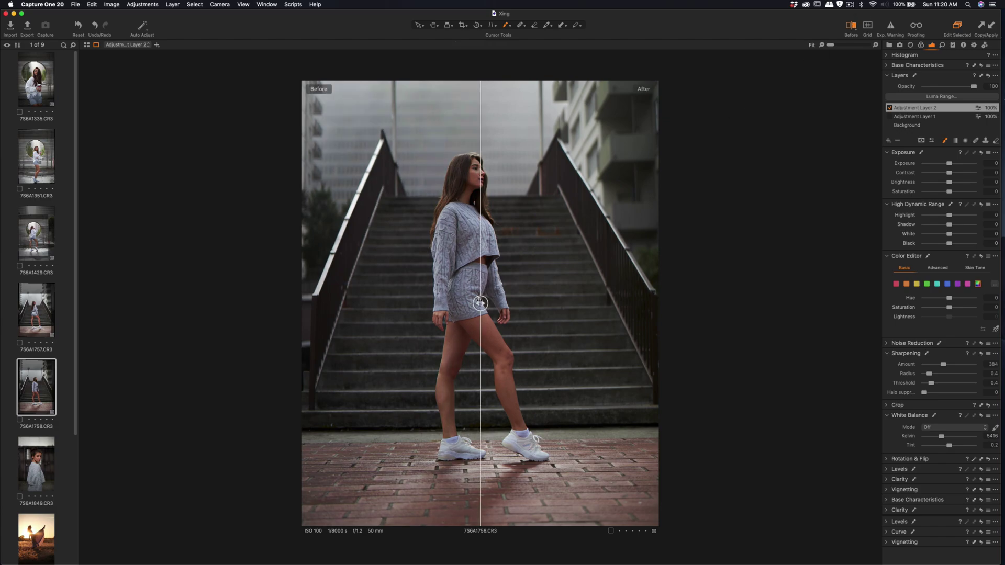
left_click_drag(480, 302, 258, 300)
left_click(843, 30)
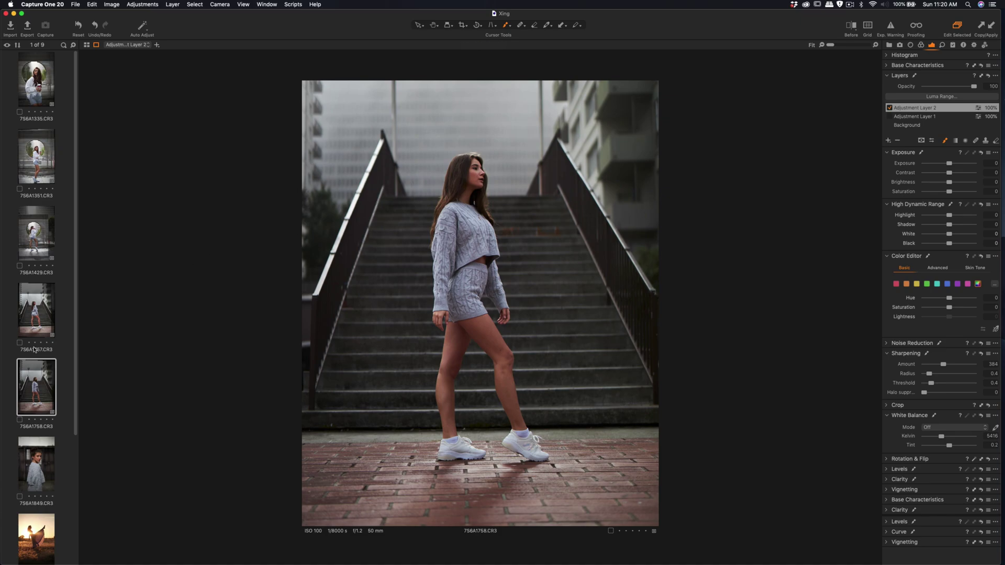
scroll(36, 400, "down", 3)
Step: On 7S6A1849, lower Exposure to 0.28 and High Dynamic Range Highlight to -56
left_click(35, 399)
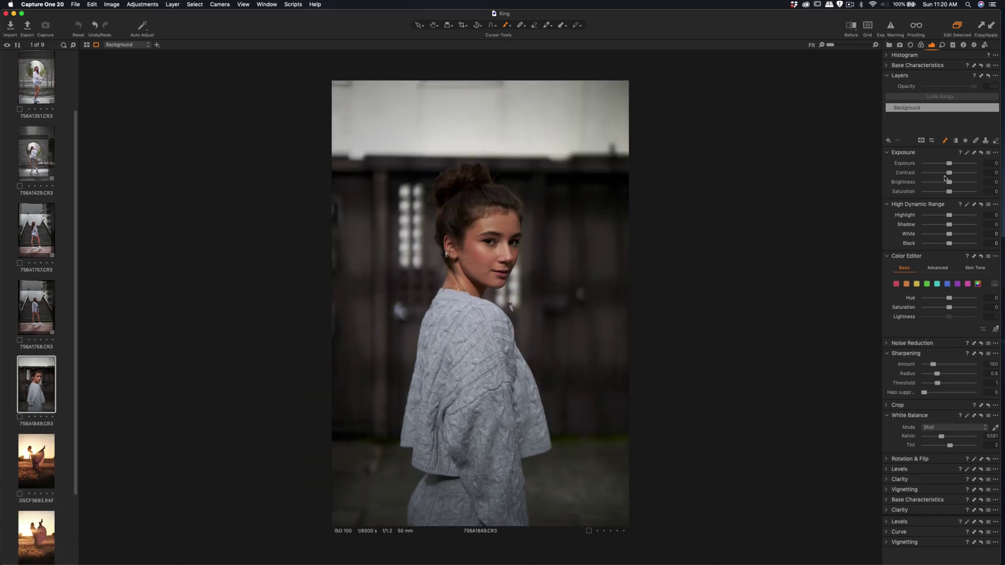
left_click_drag(950, 163, 952, 163)
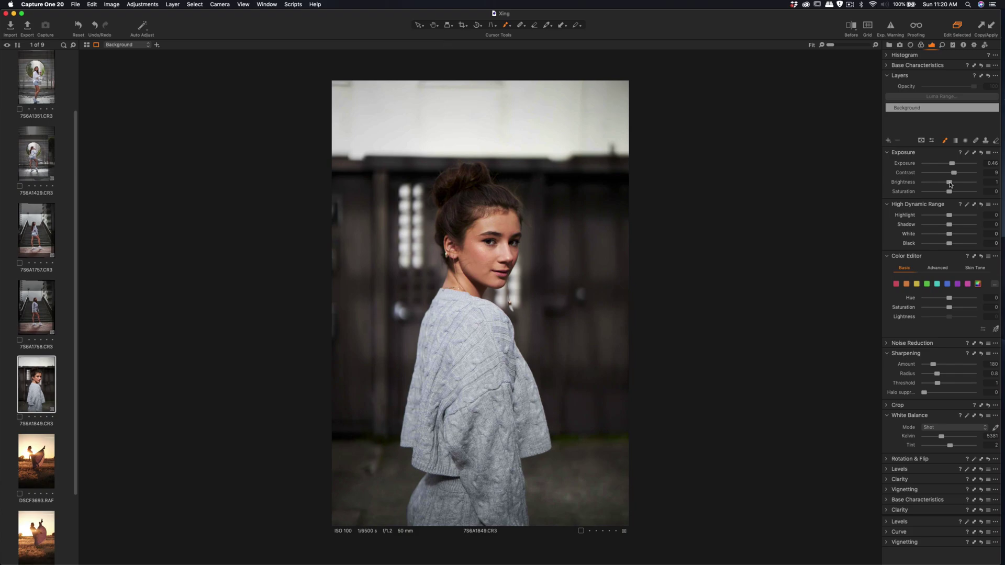
left_click_drag(954, 165, 953, 165)
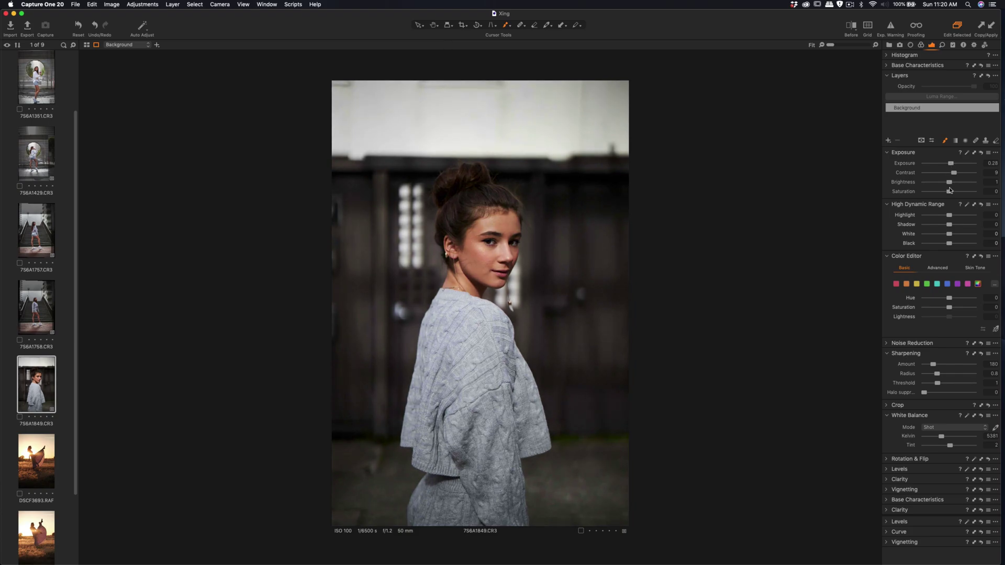
left_click_drag(947, 217, 936, 218)
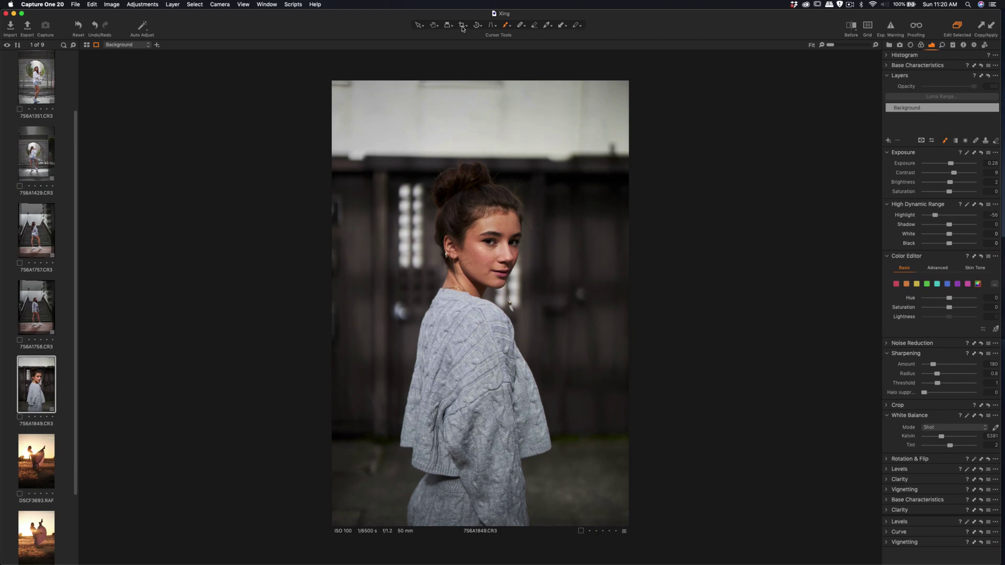
Step: Add a layer, mask the woman with an enlarged brush, and sharpen: Amount 359, Radius 0.5, Threshold 0.3
left_click(888, 140)
right_click(473, 214)
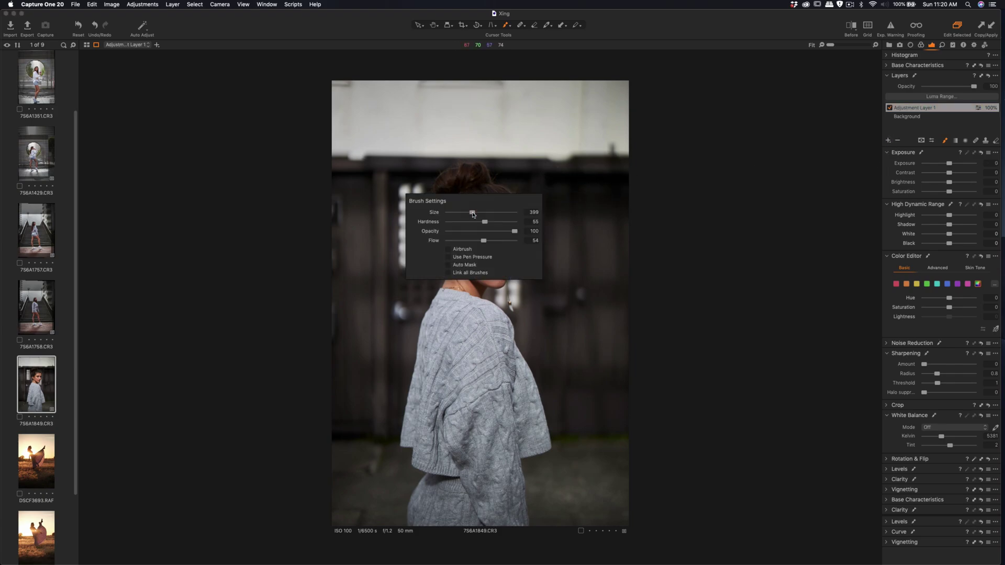
mouse_move(472, 214)
left_mouse_down()
mouse_move(502, 231)
mouse_move(495, 238)
mouse_move(498, 222)
mouse_move(462, 250)
mouse_move(479, 226)
mouse_move(459, 272)
mouse_move(472, 263)
mouse_move(487, 277)
mouse_move(489, 237)
mouse_move(485, 352)
mouse_move(503, 367)
mouse_move(532, 440)
mouse_move(504, 400)
mouse_move(485, 425)
mouse_move(438, 373)
mouse_move(430, 407)
mouse_move(455, 453)
mouse_move(444, 509)
mouse_move(438, 484)
mouse_move(449, 477)
mouse_move(431, 469)
mouse_move(496, 512)
mouse_move(485, 440)
mouse_move(509, 500)
mouse_move(466, 506)
mouse_move(505, 505)
left_mouse_up()
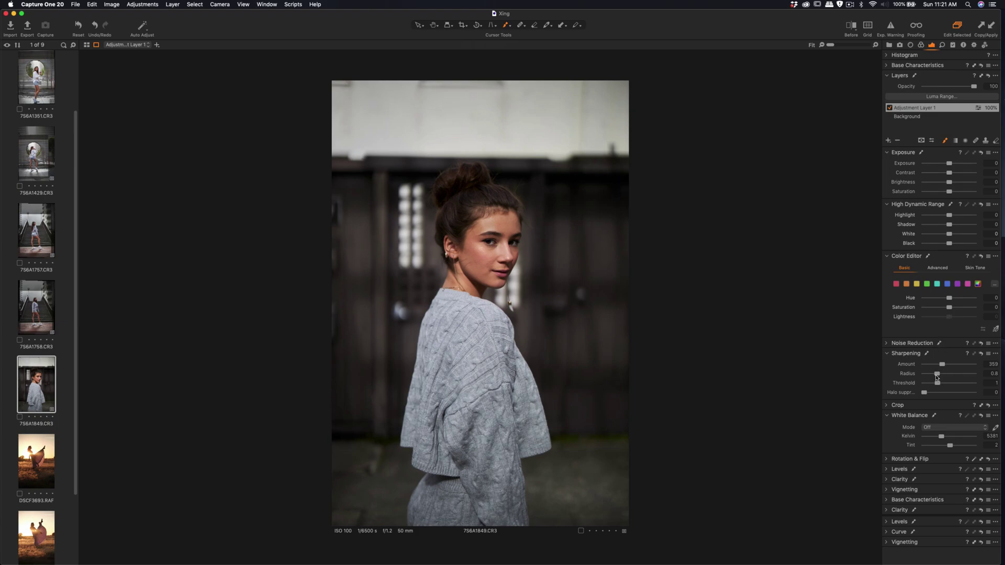
left_click_drag(936, 377, 930, 386)
Step: Crop the portrait tighter from the top with a slight rotation
left_click(461, 26)
left_click_drag(621, 97, 625, 85)
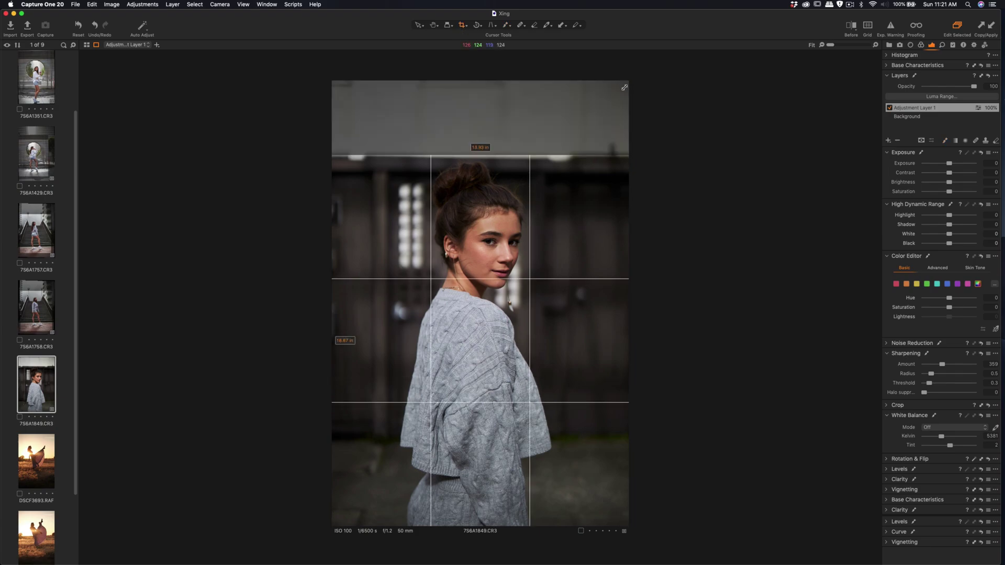
mouse_move(576, 183)
left_mouse_down()
mouse_move(570, 199)
mouse_move(569, 177)
left_mouse_up()
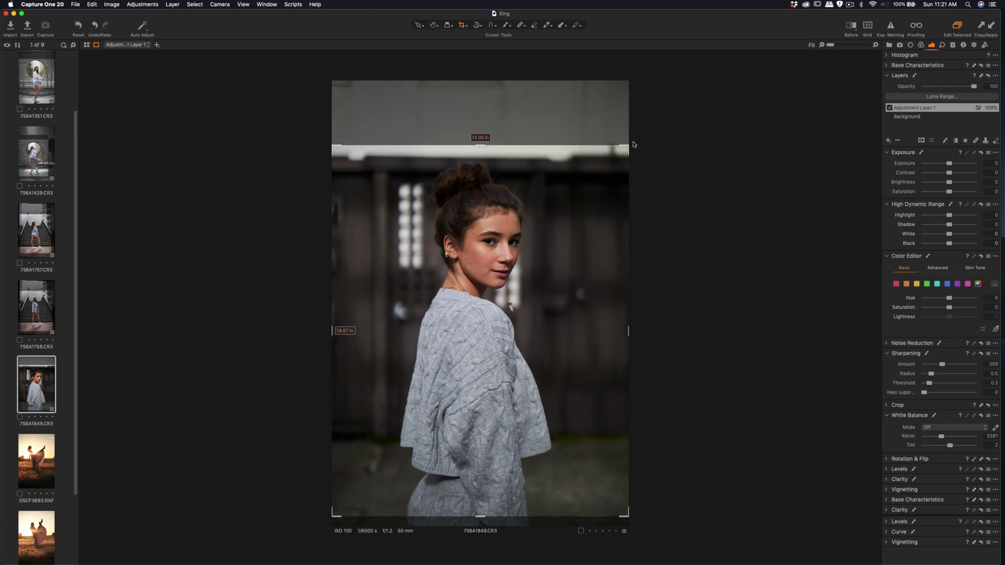
left_click_drag(629, 141, 625, 135)
left_click_drag(544, 196, 545, 213)
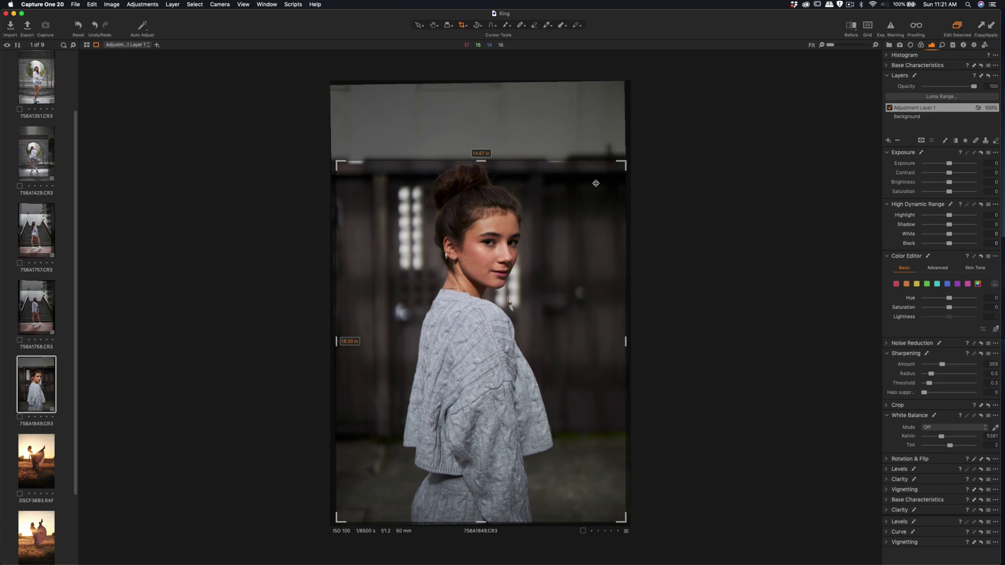
left_click_drag(568, 171, 569, 166)
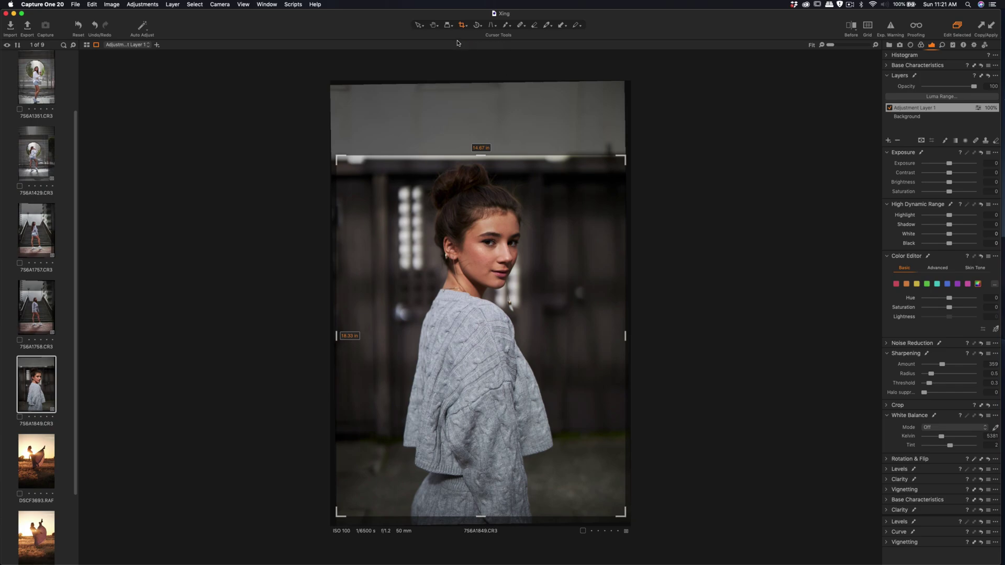
left_click(434, 26)
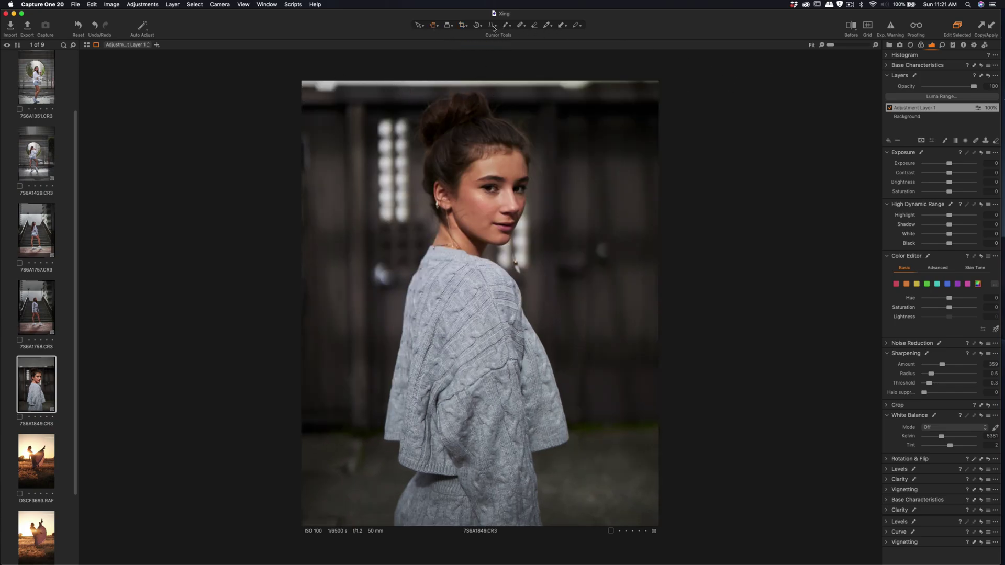
Step: Refine the crop by pulling in the corners, then open DSCF3693.RAF
left_click(463, 26)
left_click_drag(607, 155, 607, 169)
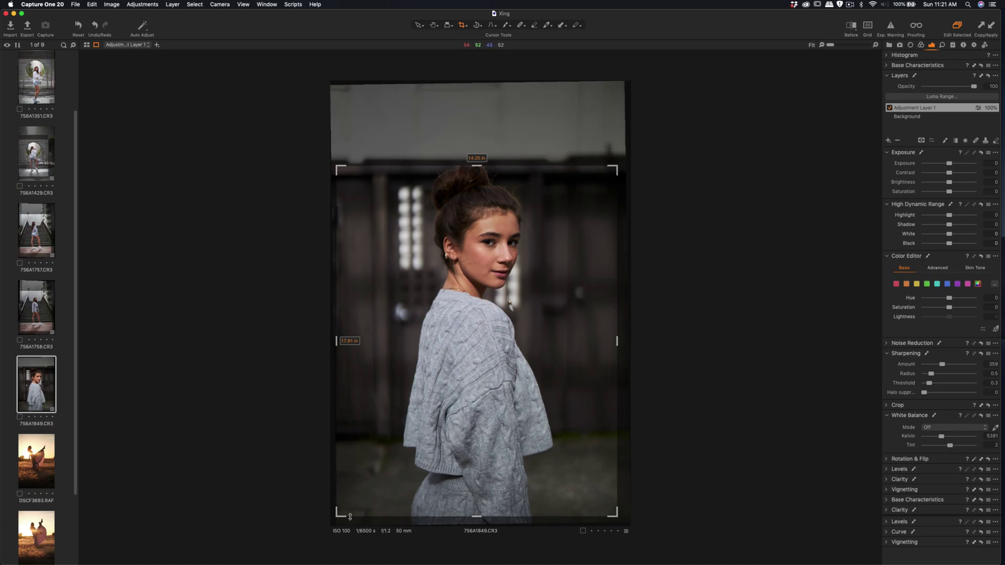
left_click_drag(332, 515, 350, 500)
left_click_drag(432, 435, 424, 434)
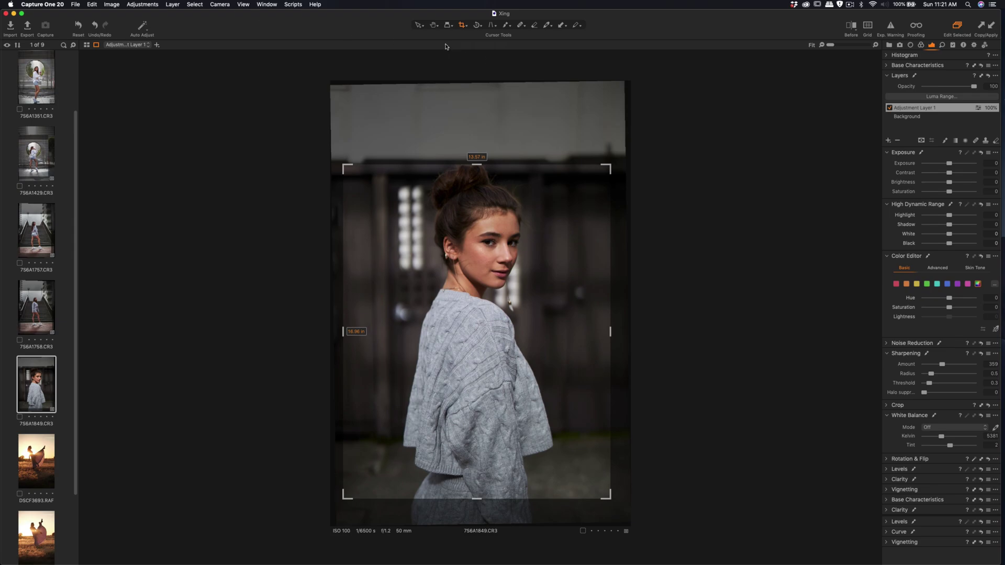
left_click(437, 26)
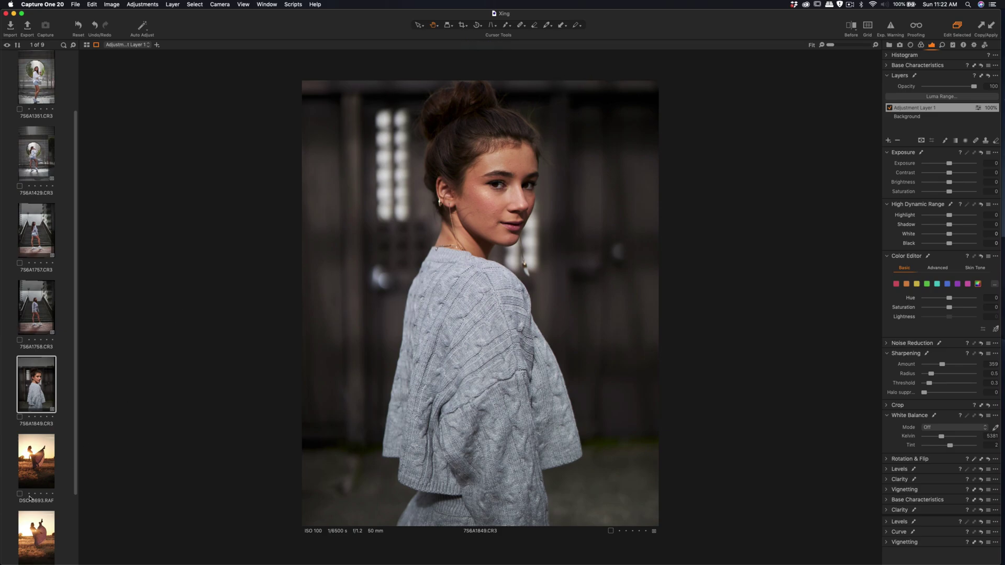
scroll(36, 442, "down", 3)
left_click(37, 390)
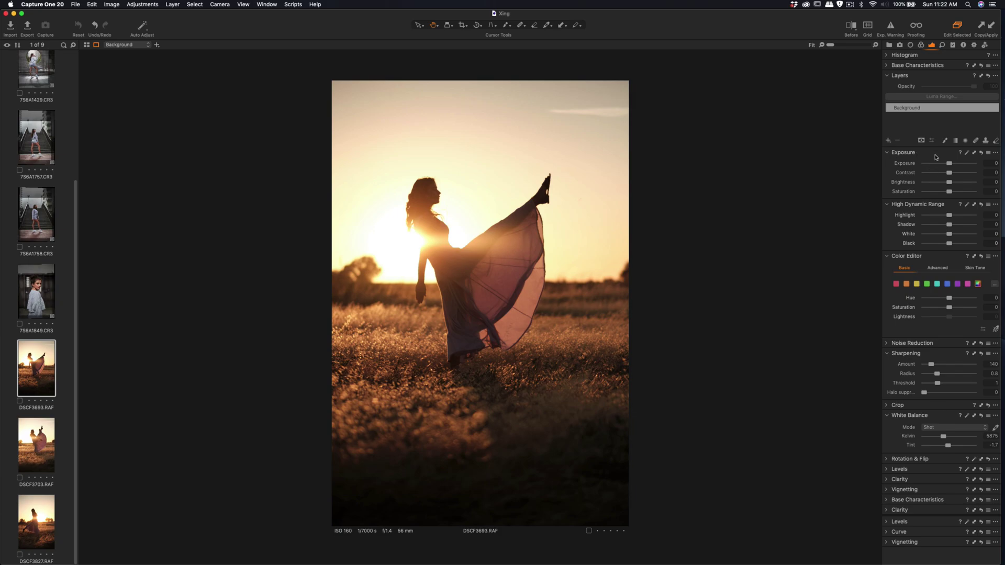
Step: Mask the kicking silhouette with a size-228 brush on a new layer; sharpen at Amount ~430, Threshold 0.2
left_click(888, 140)
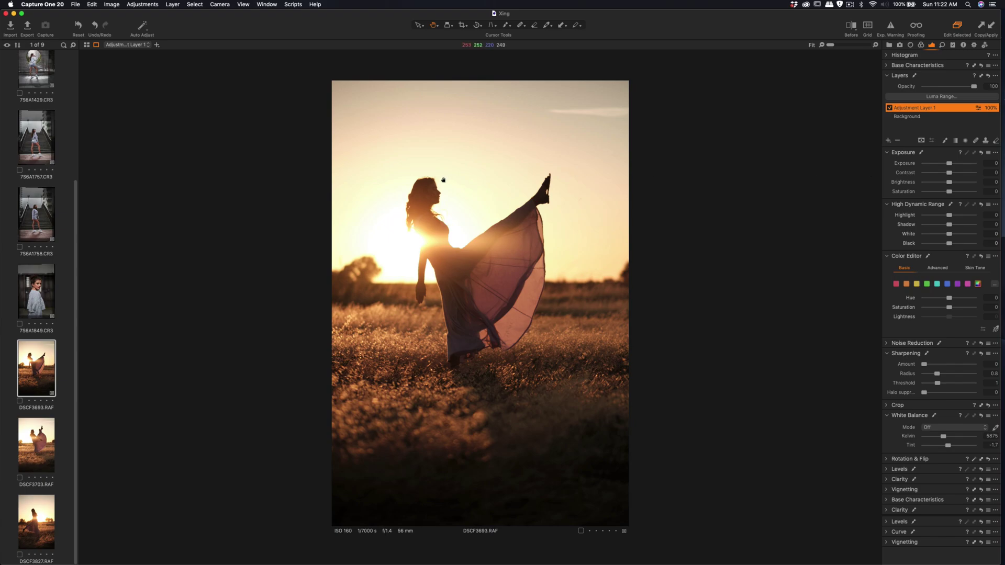
left_click(506, 28)
right_click(434, 219)
left_click_drag(433, 219, 423, 219)
mouse_move(435, 191)
left_mouse_down()
mouse_move(414, 221)
mouse_move(427, 203)
mouse_move(420, 284)
mouse_move(459, 280)
mouse_move(446, 248)
mouse_move(556, 185)
mouse_move(453, 275)
mouse_move(458, 366)
mouse_move(543, 244)
mouse_move(530, 302)
mouse_move(532, 232)
mouse_move(544, 210)
mouse_move(533, 288)
mouse_move(523, 276)
mouse_move(472, 325)
mouse_move(477, 309)
mouse_move(467, 353)
mouse_move(511, 319)
mouse_move(499, 348)
mouse_move(529, 300)
mouse_move(539, 207)
mouse_move(465, 249)
mouse_move(444, 251)
mouse_move(425, 212)
left_mouse_up()
left_click_drag(935, 367, 949, 367)
left_click_drag(934, 385, 928, 384)
Step: Compare before and after across the image, then fit the whole image back in view
left_click(851, 27)
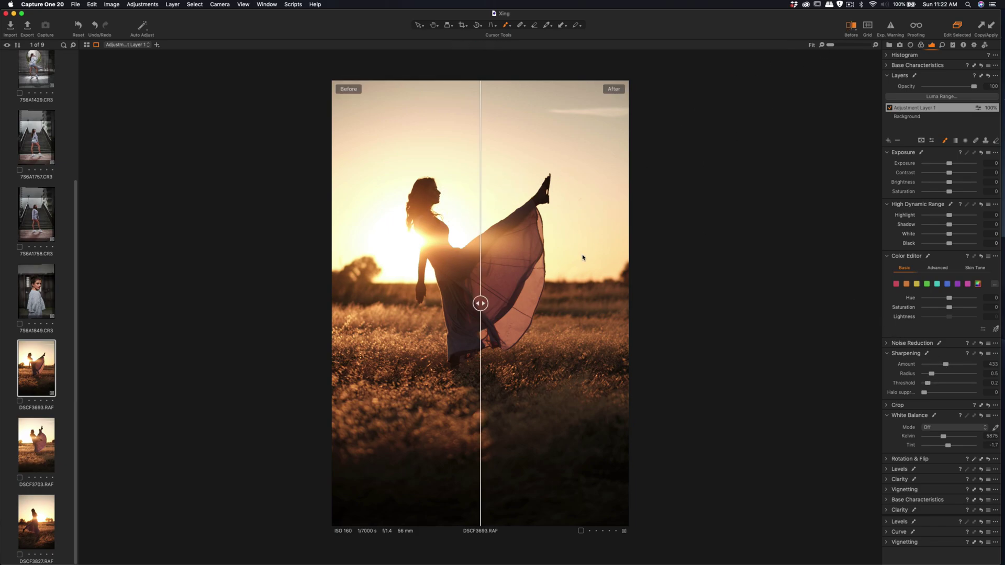
left_click_drag(490, 304, 396, 303)
scroll(427, 194, "up", 2)
left_click_drag(271, 303, 585, 303)
left_click_drag(438, 314, 210, 314)
left_click(851, 26)
key("super+0")
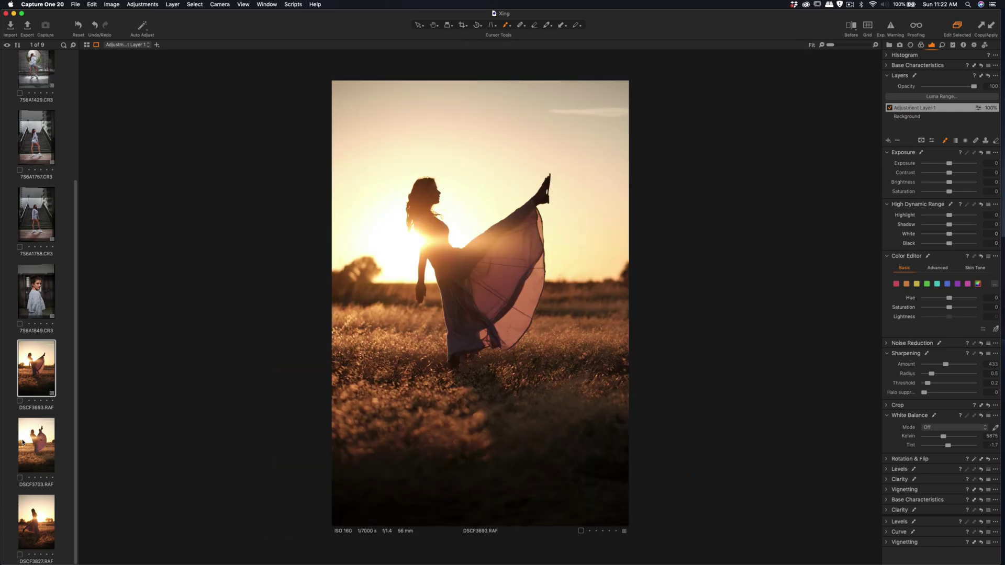
Step: Add contrast to the Background layer and move on to DSCF3703.RAF
left_click(917, 116)
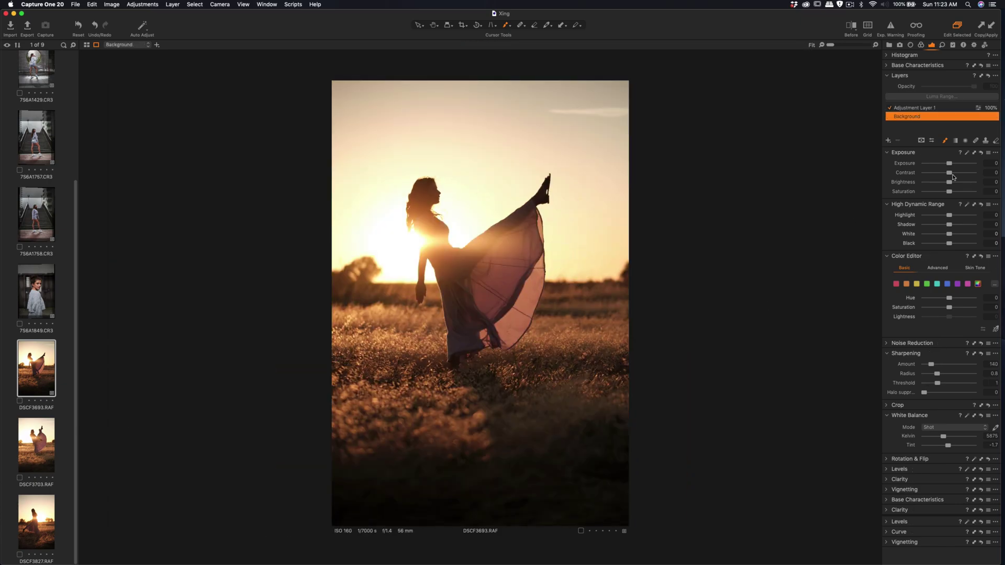
mouse_move(949, 173)
left_mouse_down()
mouse_move(959, 175)
mouse_move(947, 163)
left_mouse_up()
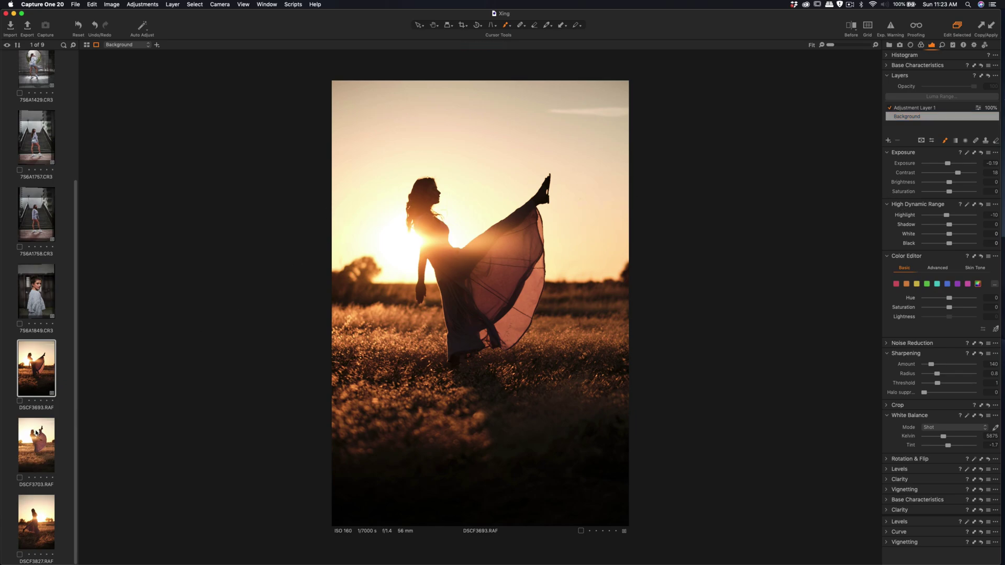
left_click(36, 433)
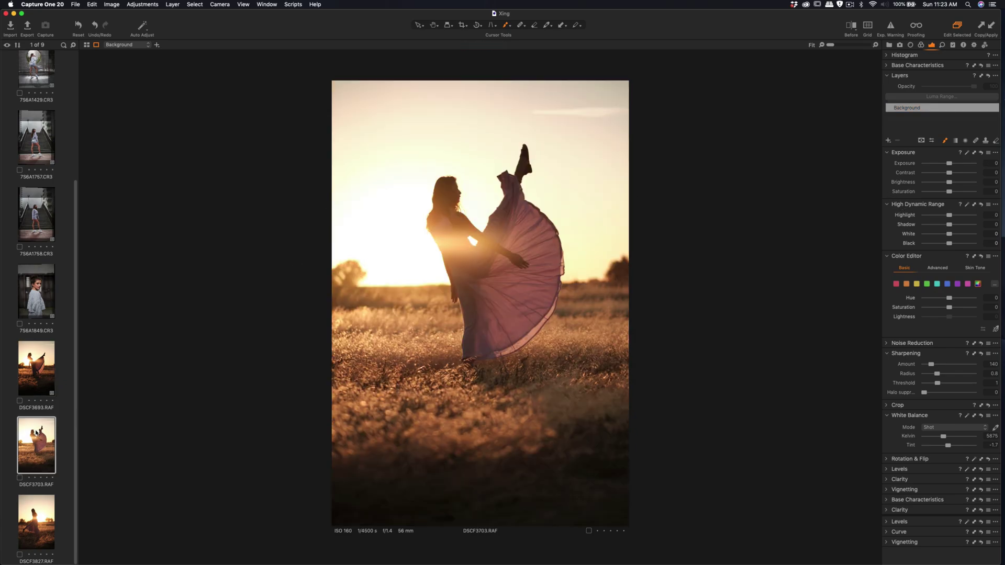
Step: Sharpen the masked leg and skirt at Amount 406; set Background Exposure -0.29, Contrast 17, Brightness -5
left_click(889, 139)
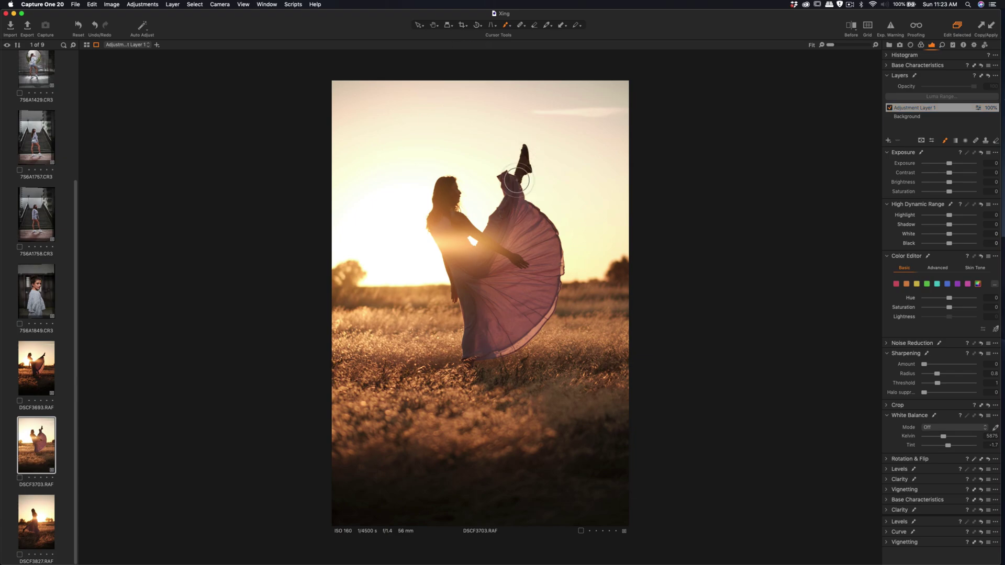
mouse_move(510, 217)
left_mouse_down()
mouse_move(525, 156)
mouse_move(502, 223)
mouse_move(465, 250)
left_mouse_up()
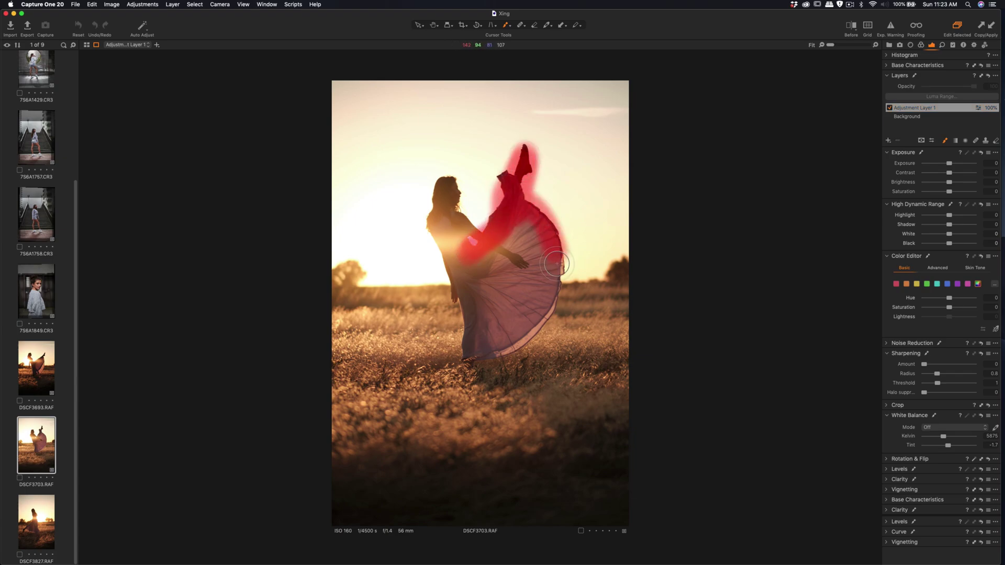
mouse_move(556, 266)
left_mouse_down()
mouse_move(526, 329)
mouse_move(474, 353)
mouse_move(539, 321)
mouse_move(552, 277)
mouse_move(519, 230)
mouse_move(517, 308)
mouse_move(494, 333)
mouse_move(501, 240)
mouse_move(472, 294)
mouse_move(464, 363)
mouse_move(450, 187)
mouse_move(475, 238)
mouse_move(502, 251)
mouse_move(462, 231)
mouse_move(439, 192)
mouse_move(460, 334)
mouse_move(471, 291)
mouse_move(453, 204)
left_mouse_up()
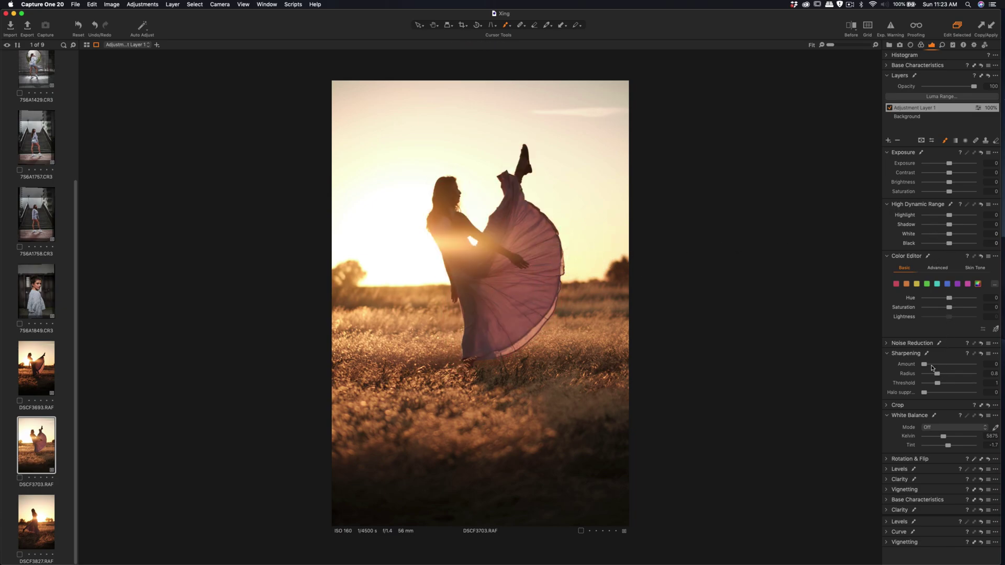
left_click_drag(931, 365, 929, 386)
left_click(914, 117)
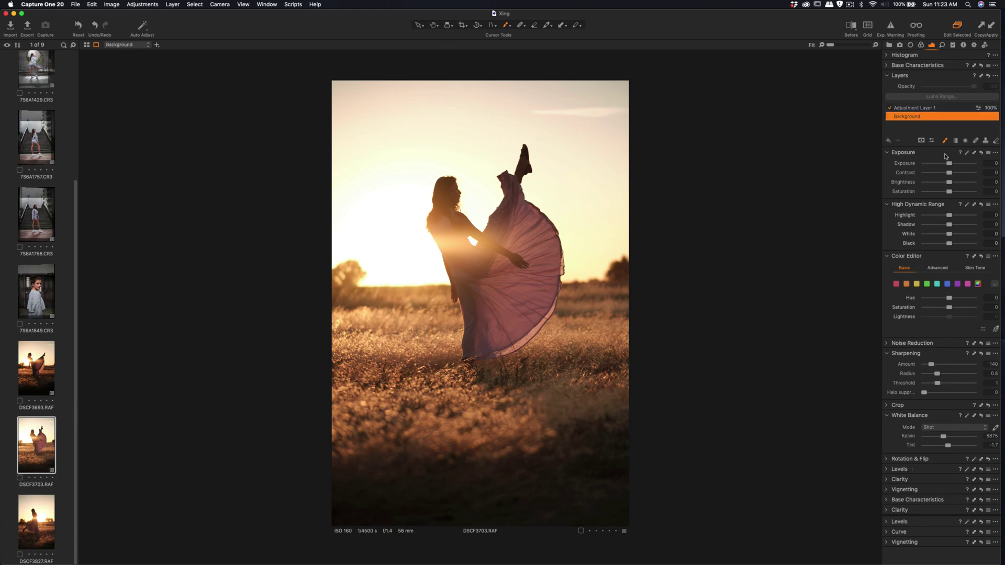
mouse_move(948, 173)
left_mouse_down()
mouse_move(948, 164)
mouse_move(957, 173)
mouse_move(948, 185)
left_mouse_up()
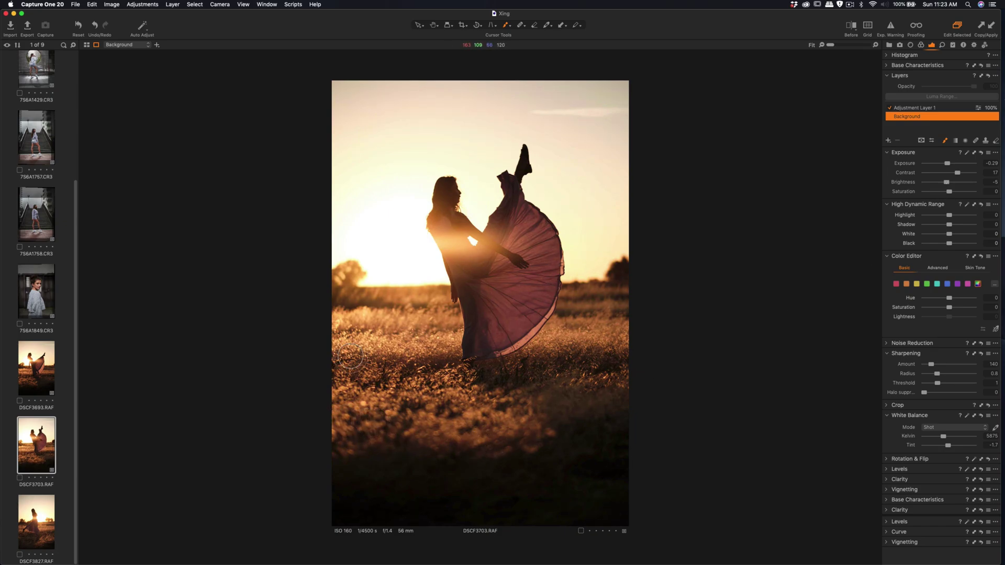
Step: Crop DSCF3827.RAF tighter, then add Adjustment Layer 1 with the Draw Mask brush
left_click(45, 529)
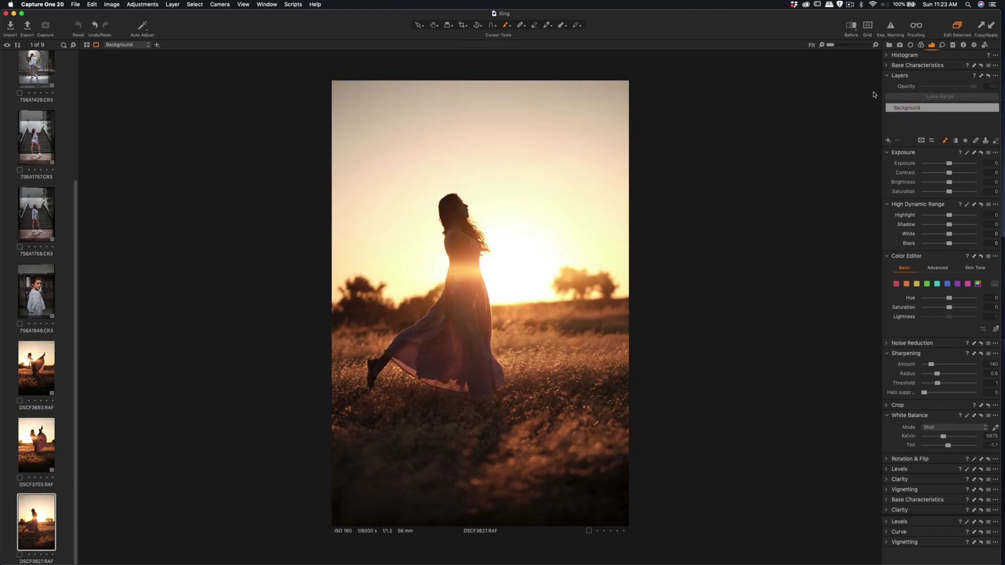
left_click(458, 27)
left_click_drag(624, 82, 622, 140)
left_click_drag(555, 185, 555, 169)
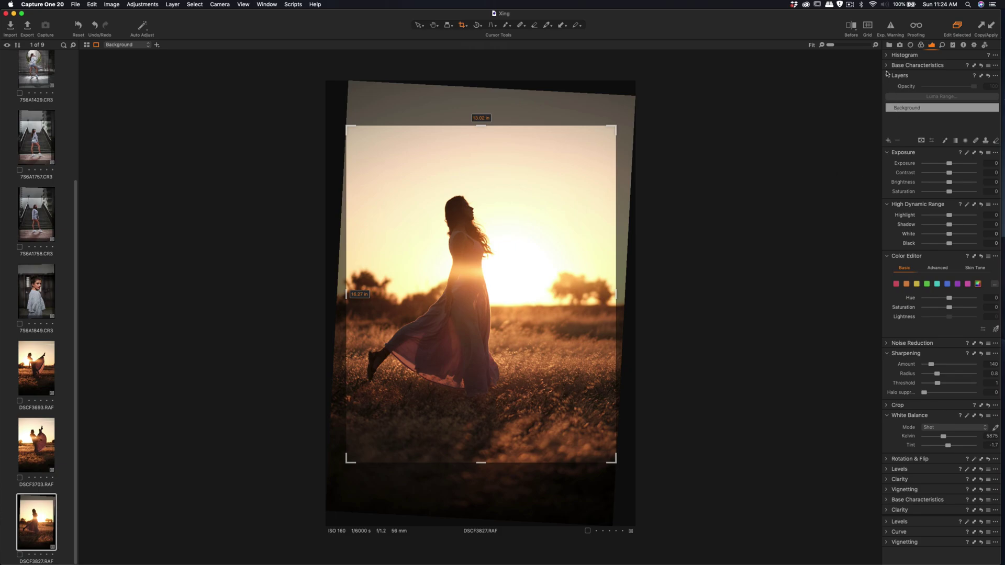
left_click(887, 141)
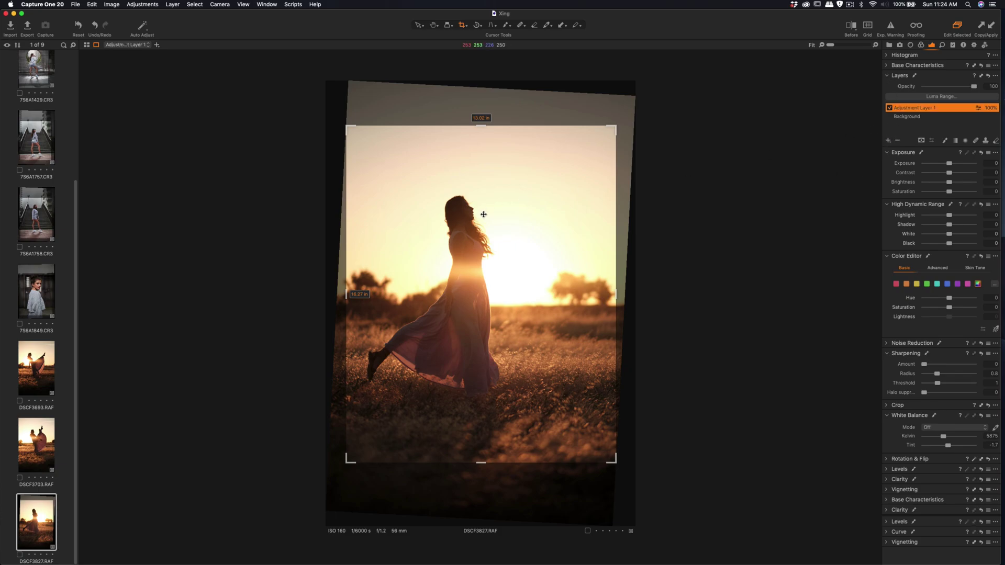
left_click(505, 26)
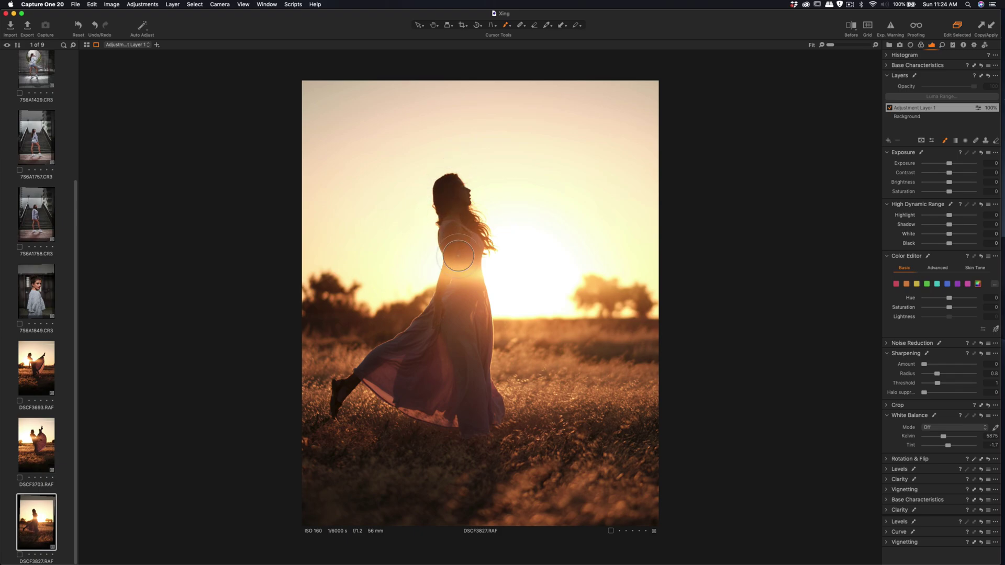
Step: Mask the woman and her dress, sharpening at Amount 482, Radius 0.5, Threshold 0.3
mouse_move(458, 256)
left_mouse_down()
mouse_move(442, 302)
mouse_move(476, 282)
mouse_move(496, 413)
mouse_move(479, 412)
mouse_move(446, 361)
mouse_move(419, 343)
mouse_move(384, 361)
mouse_move(421, 330)
mouse_move(369, 376)
mouse_move(320, 388)
mouse_move(342, 387)
mouse_move(340, 421)
mouse_move(376, 379)
mouse_move(362, 416)
mouse_move(478, 417)
left_mouse_up()
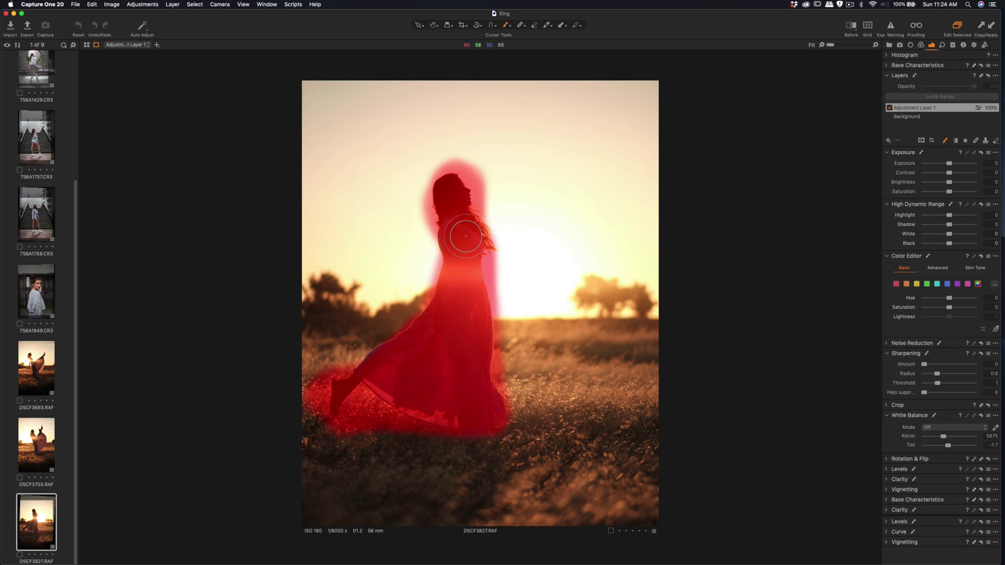
mouse_move(466, 233)
left_mouse_down()
mouse_move(435, 317)
mouse_move(457, 314)
left_mouse_up()
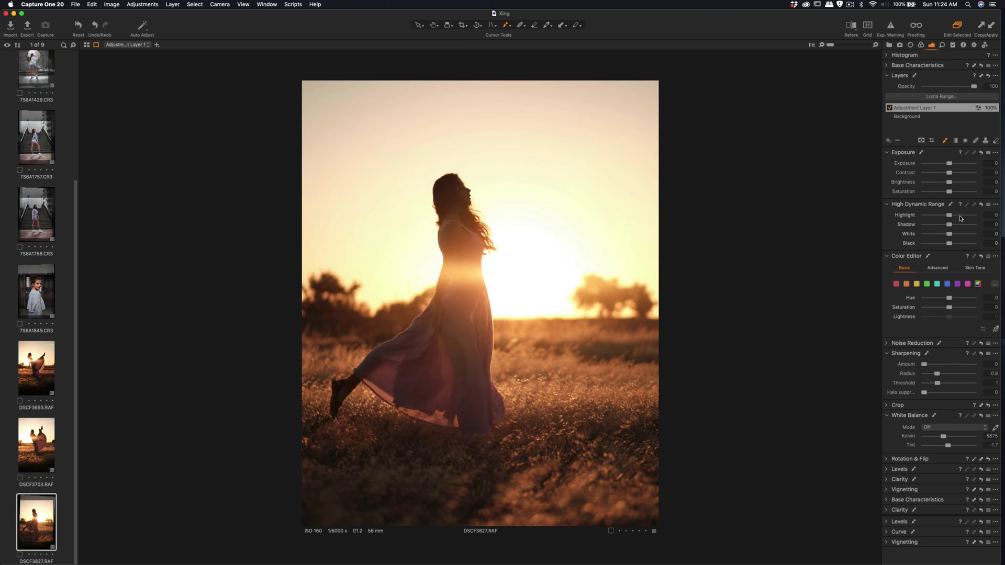
left_click_drag(924, 365, 932, 384)
scroll(34, 350, "up", 3)
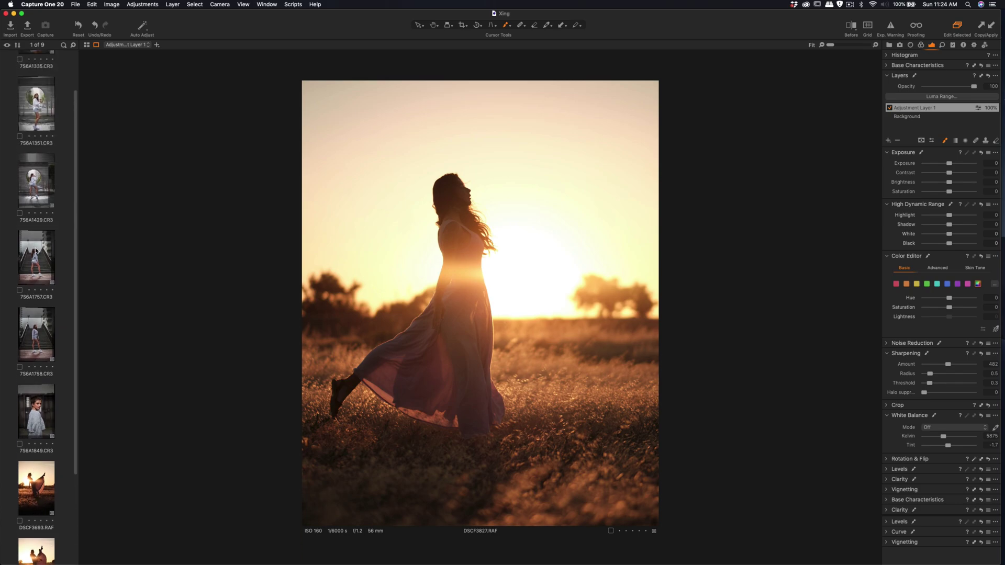